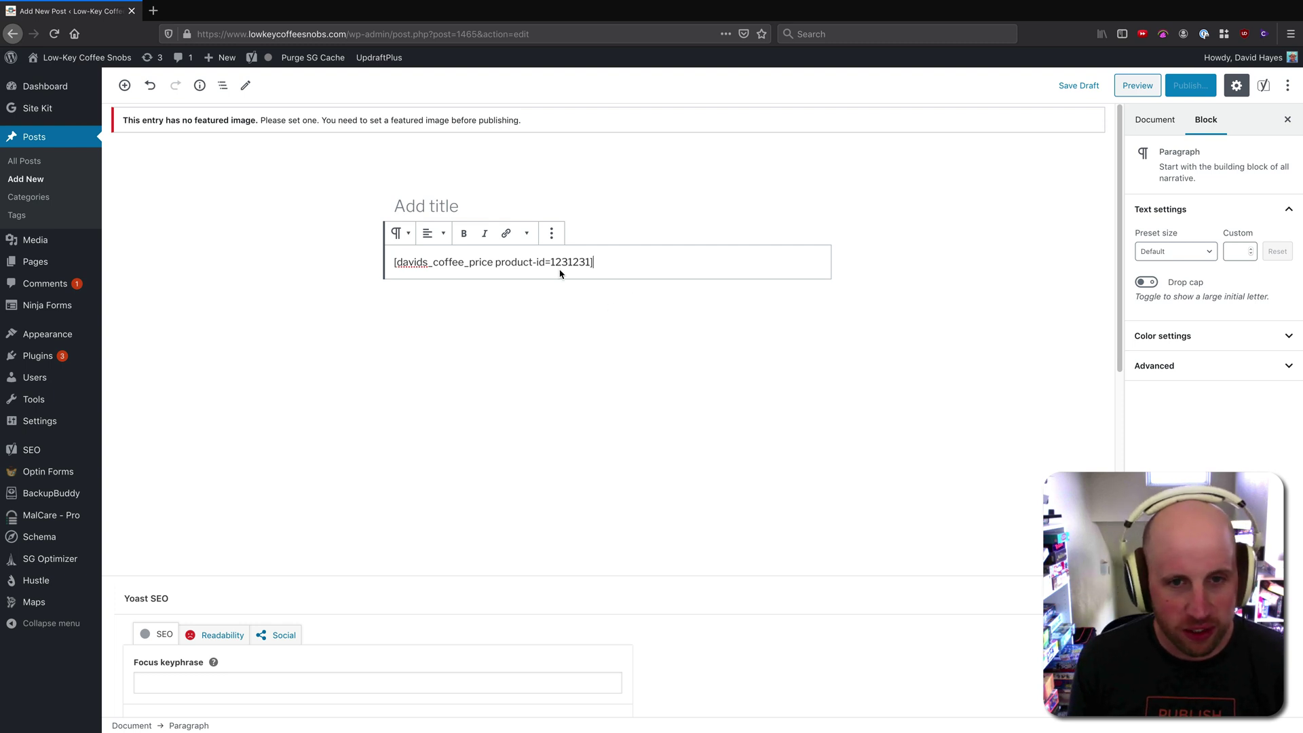
Step: Deselect, then reselect the paragraph holding [davids_coffee_price product-id=1231231]
left_click(607, 280)
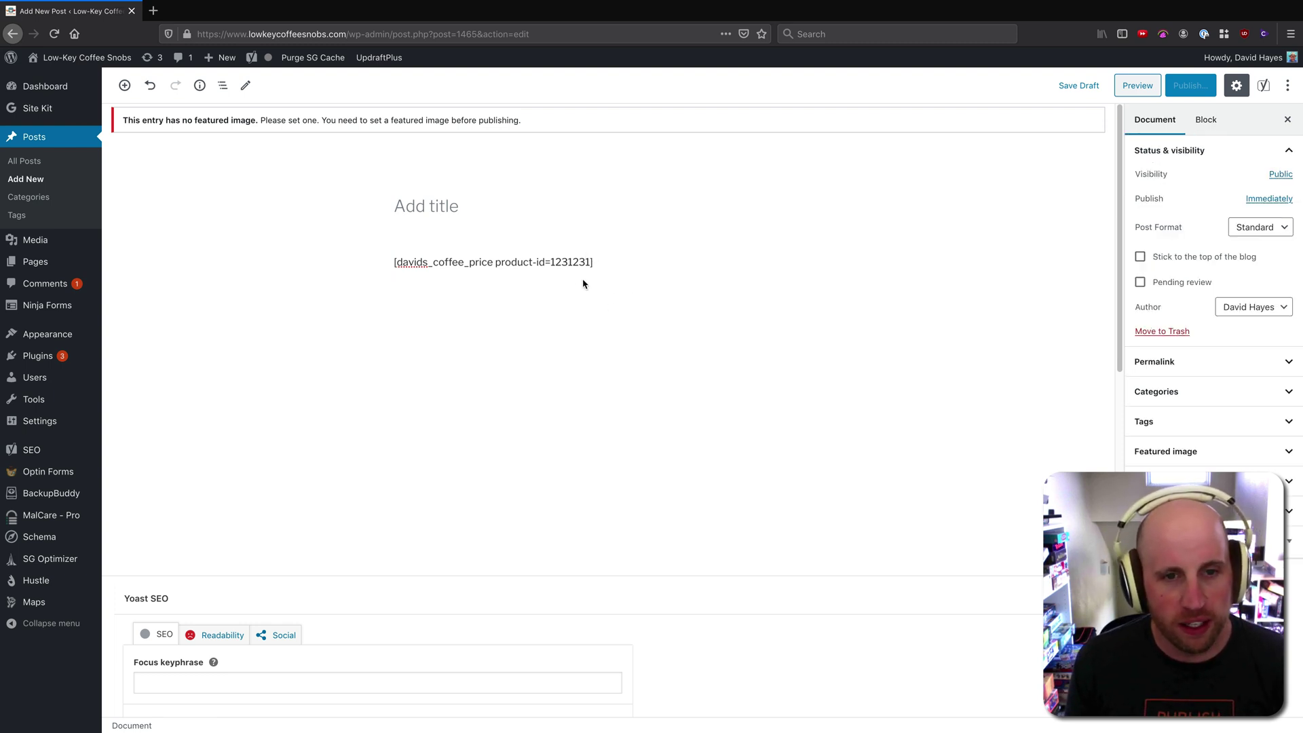
left_click(552, 262)
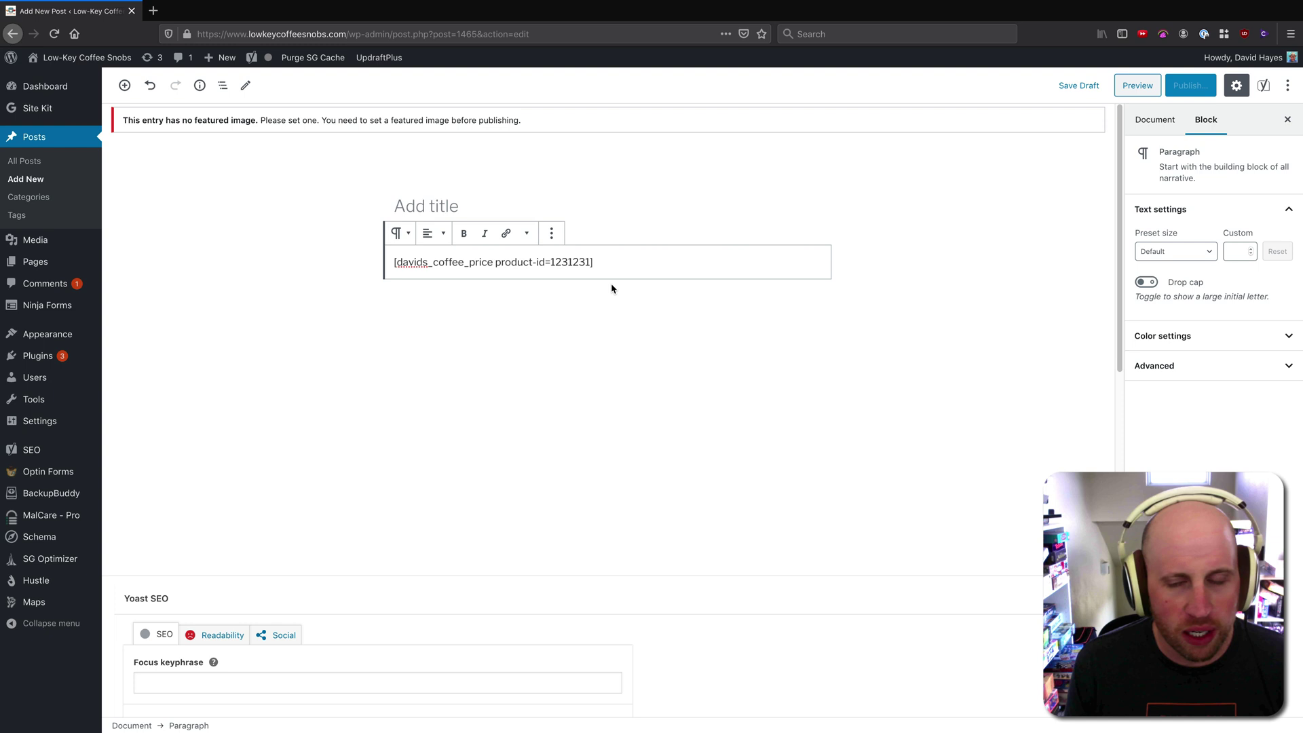
Step: Insert a Ninja Forms block showing Contact Me (ID 1), then select the paragraph's davids_coffee_price name
left_click(129, 90)
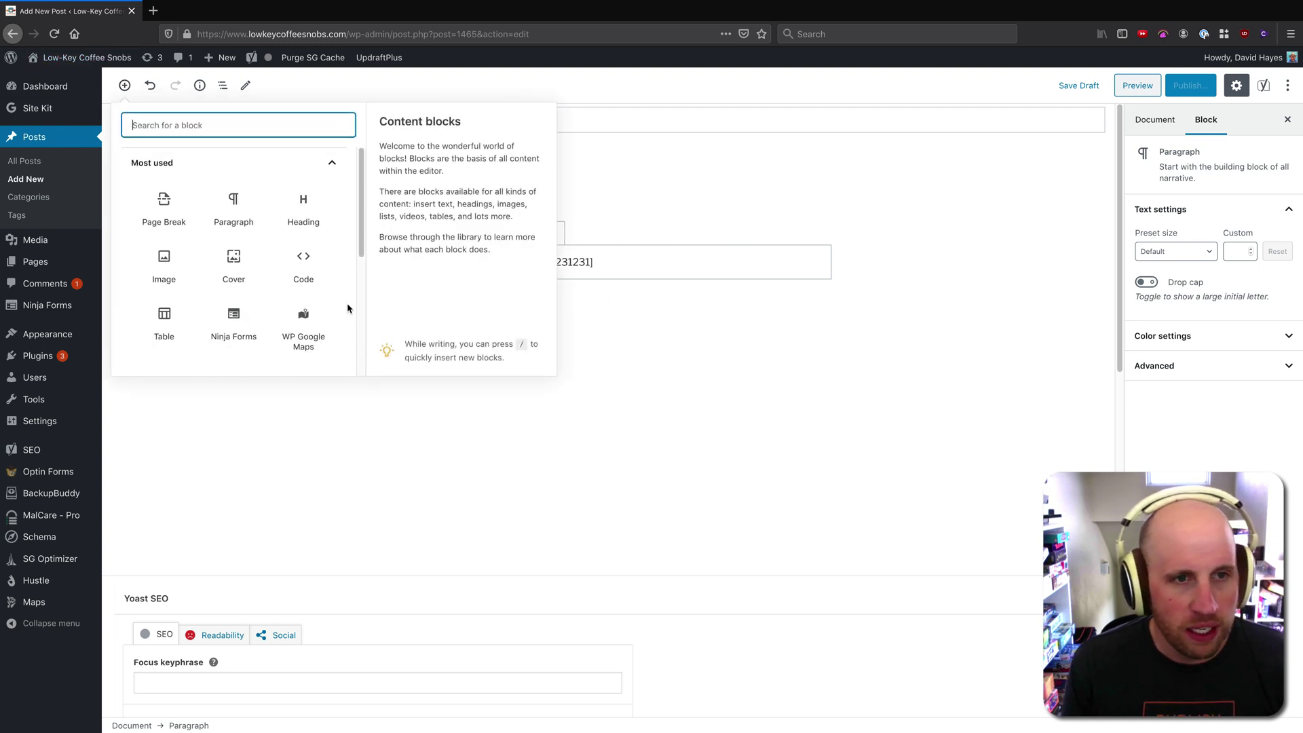
scroll(251, 326, "down", 3)
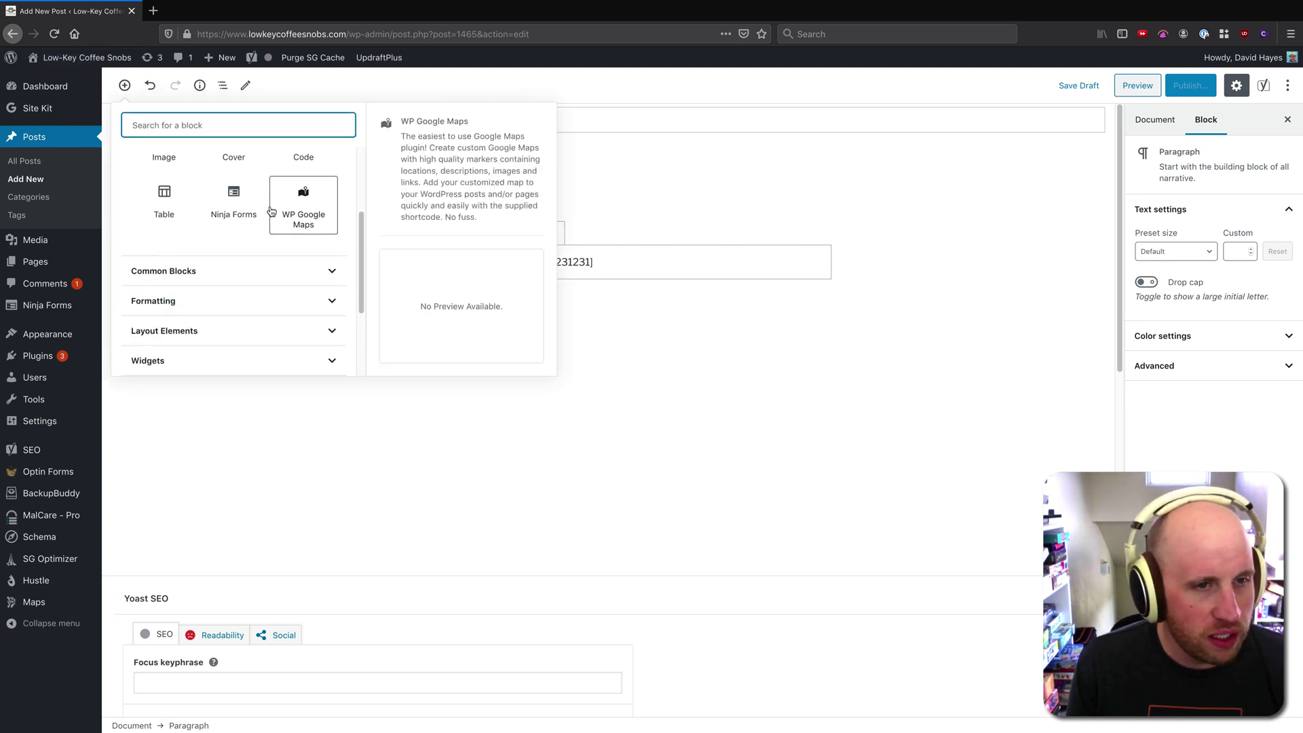
left_click(231, 213)
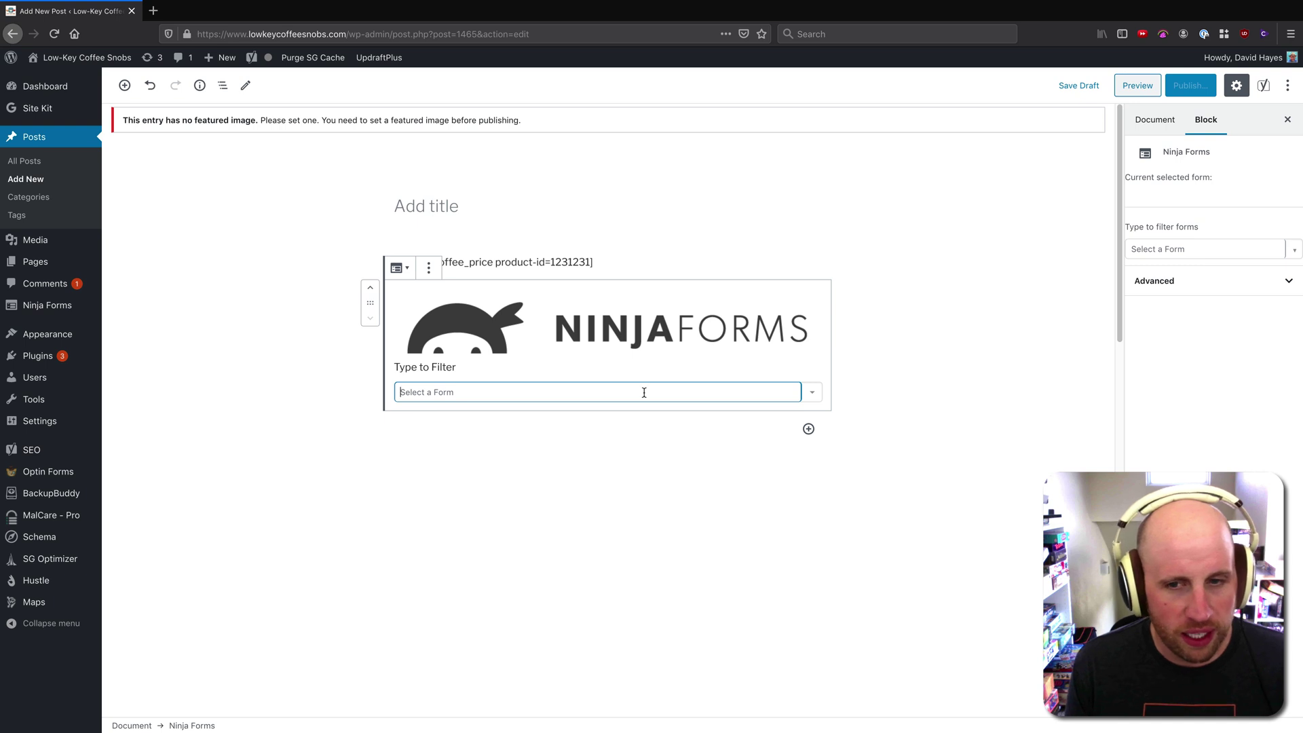
left_click(813, 393)
left_click(529, 420)
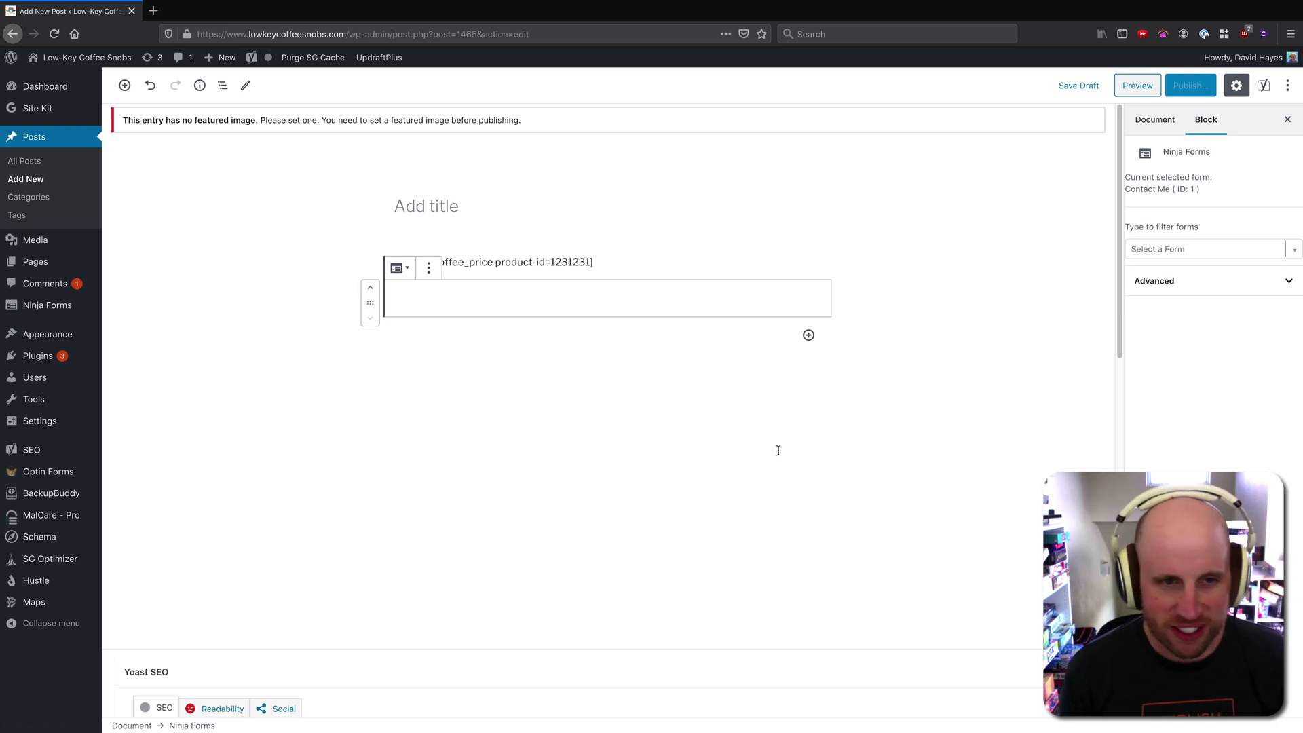
left_click(543, 268)
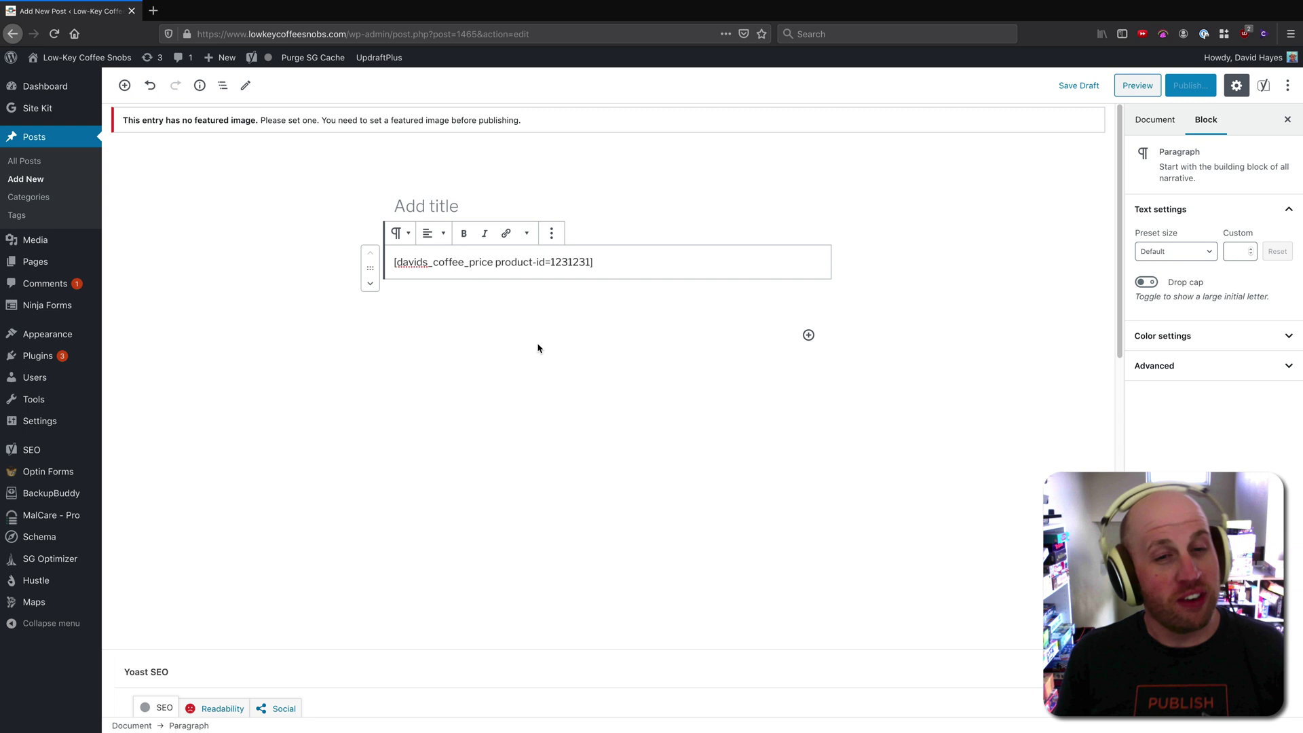
left_click_drag(493, 263, 397, 258)
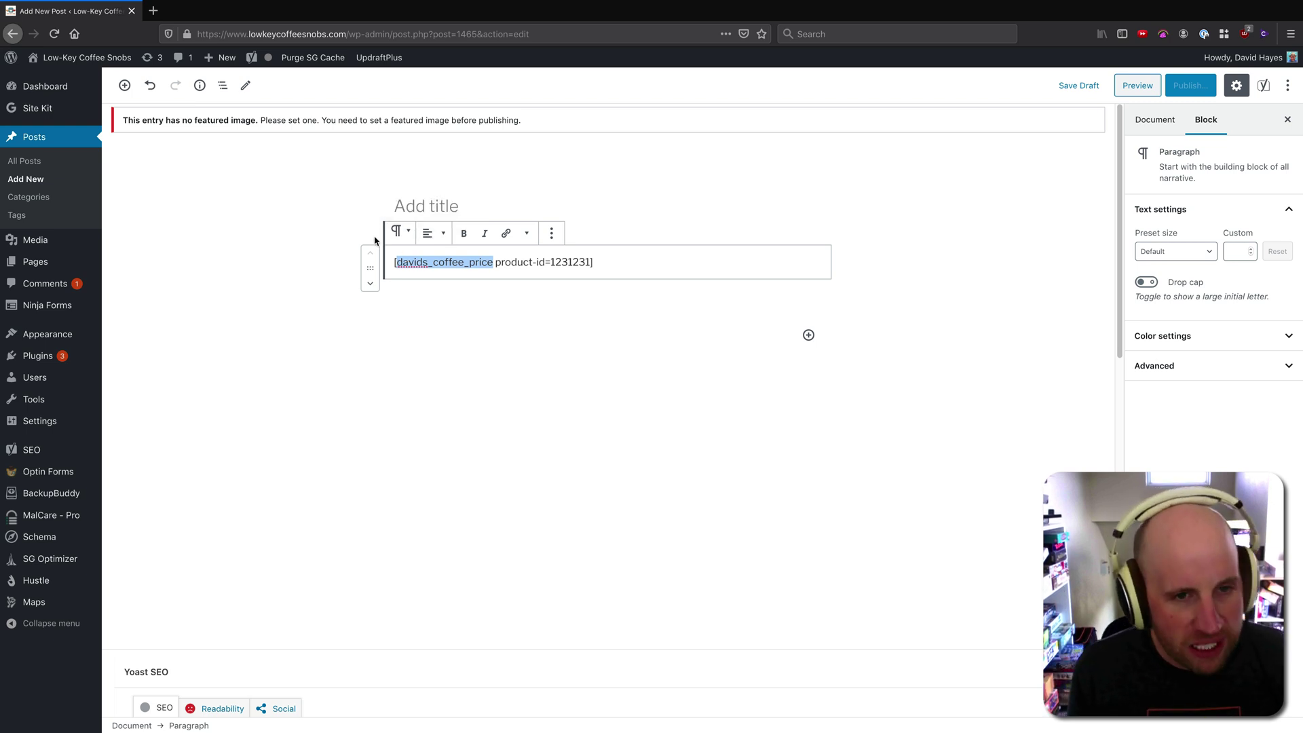
Step: Select the product-id value 1231231, then open and scroll the block inserter at the post's end
left_click(535, 265)
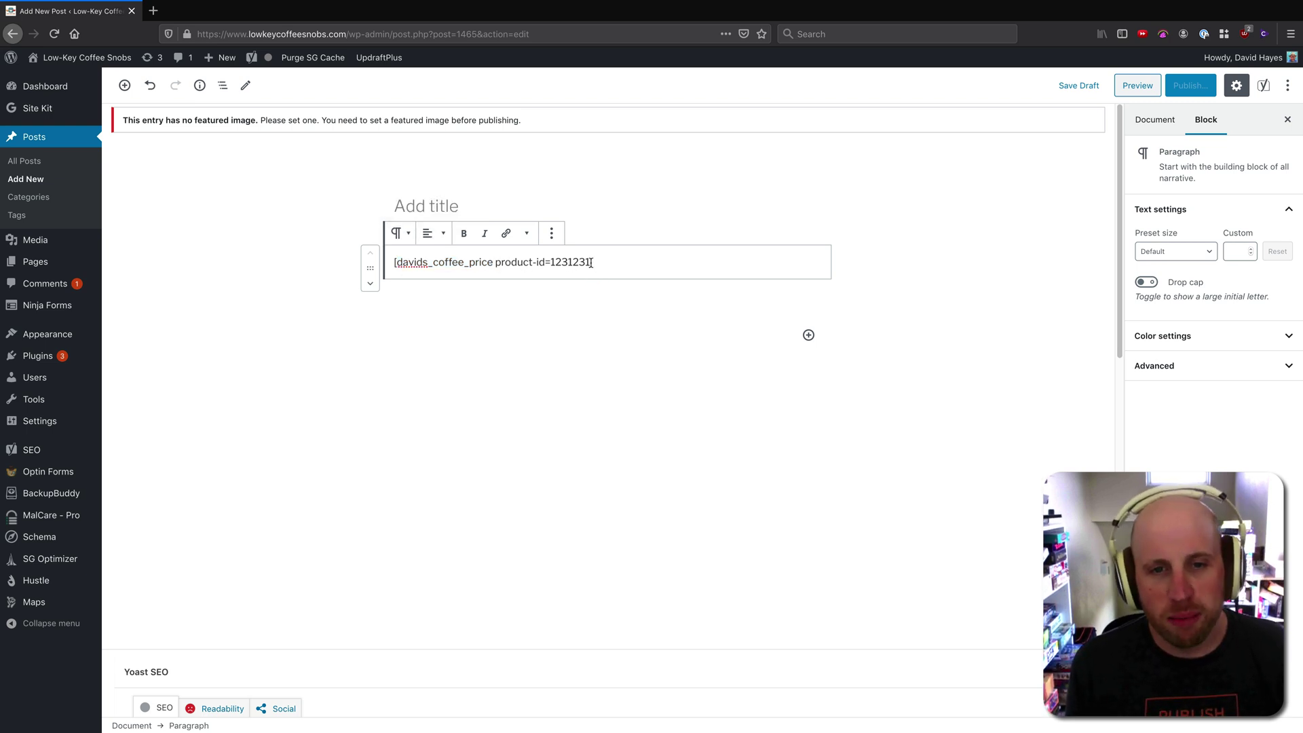
left_click_drag(591, 263, 550, 261)
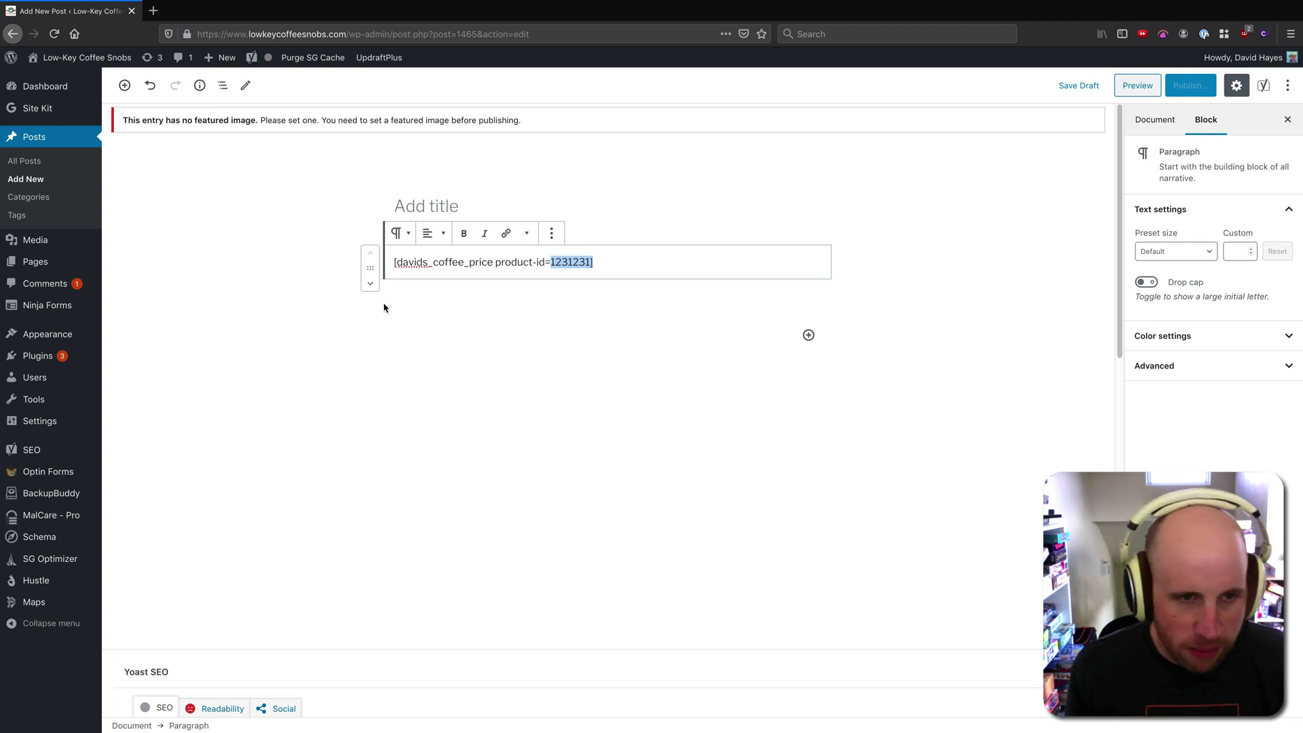
left_click(808, 335)
scroll(937, 543, "down", 3)
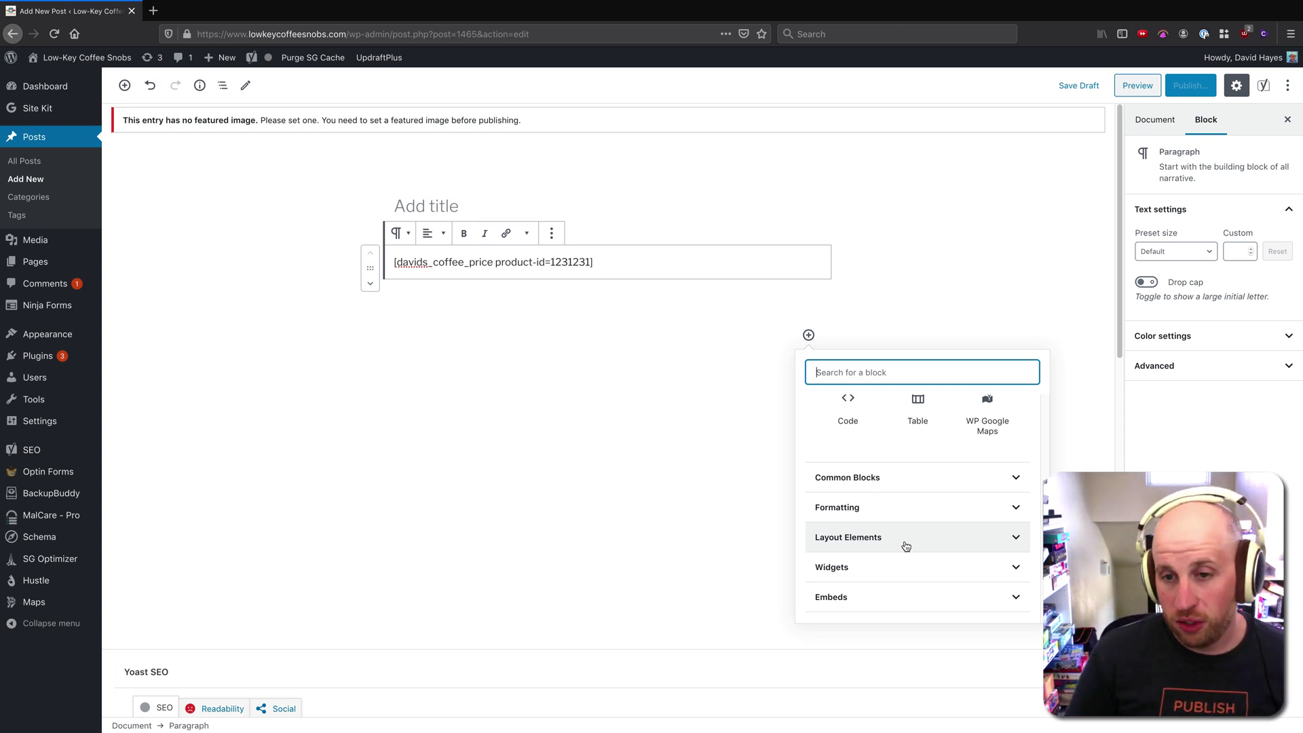
Step: Search 'shortcode', add a Shortcode block holding [davids_coffee_price], and save the draft
type("shor")
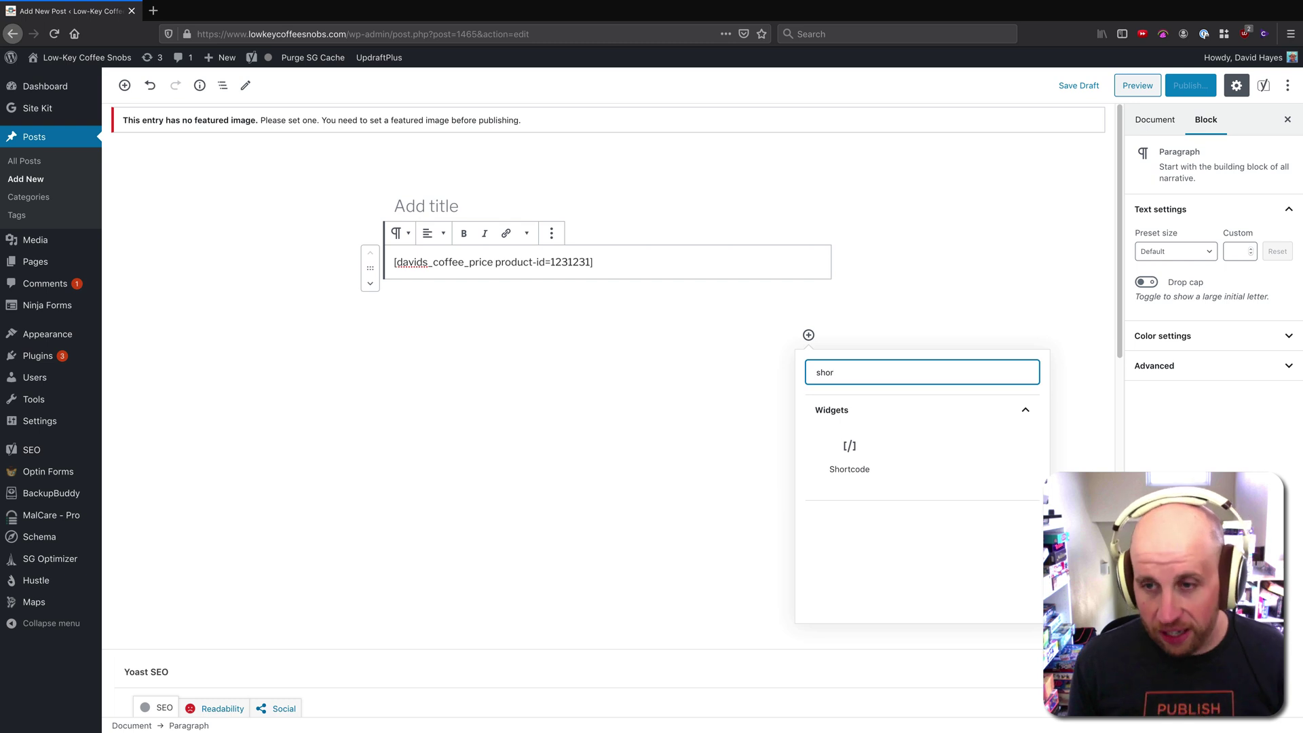
left_click(849, 458)
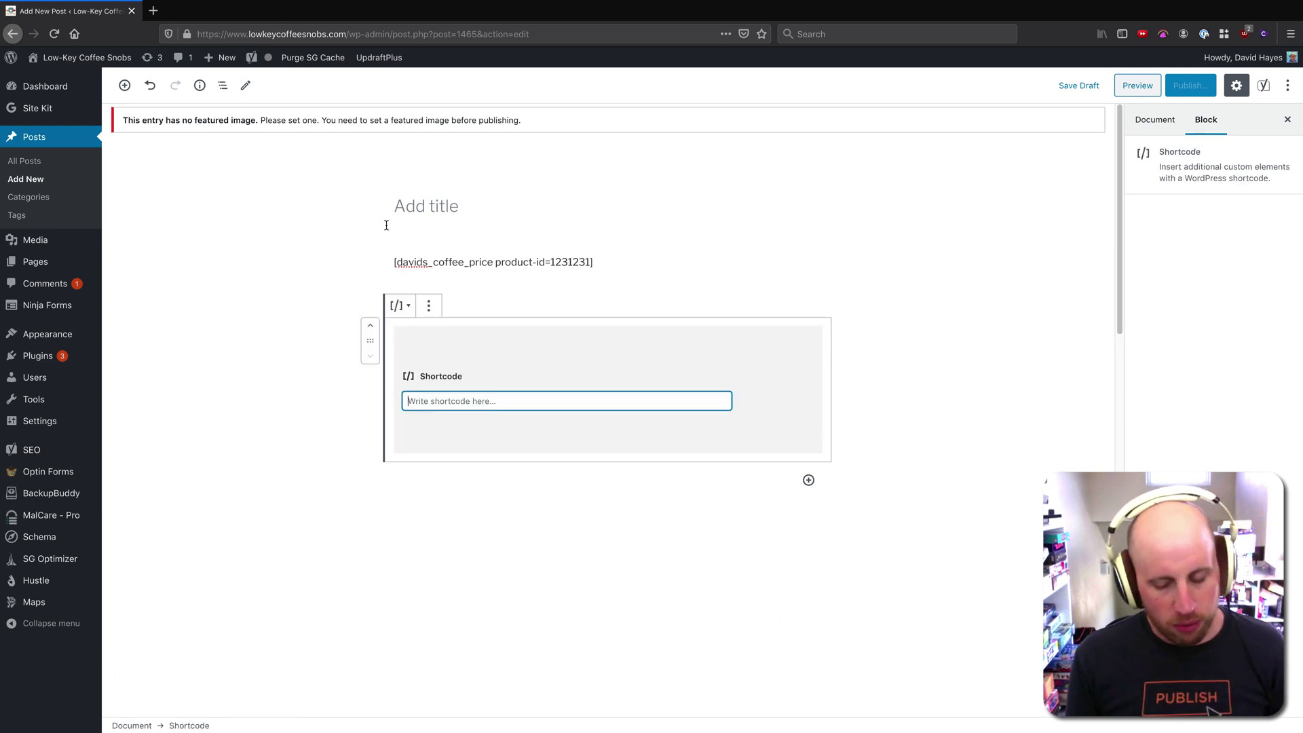
type("[davi")
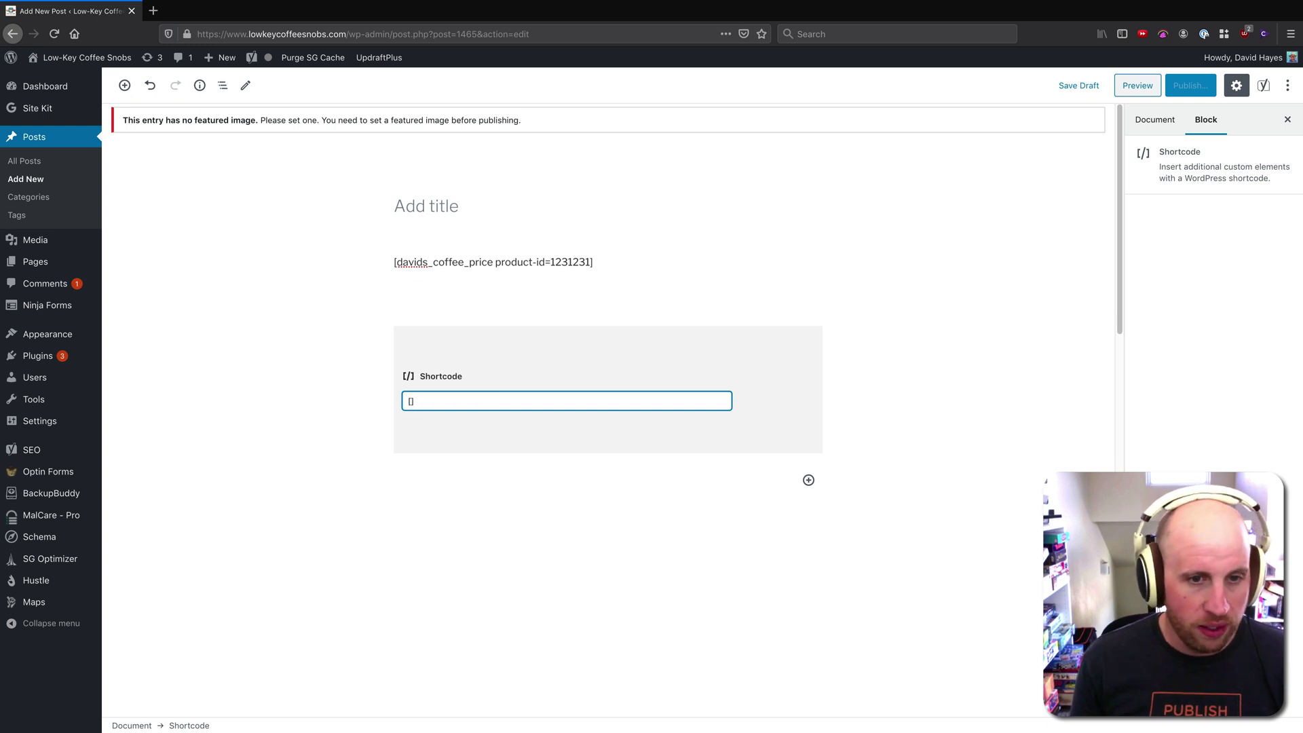
type("dsc")
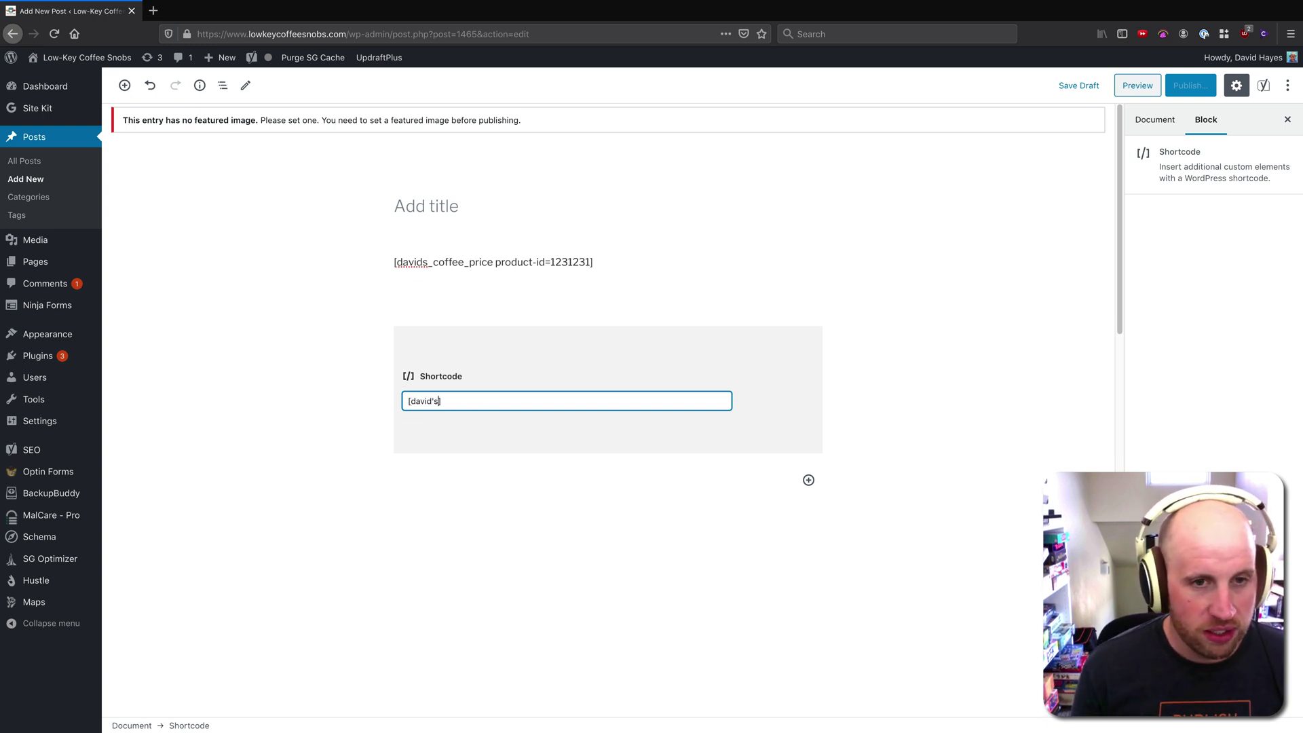
key("BackSpace")
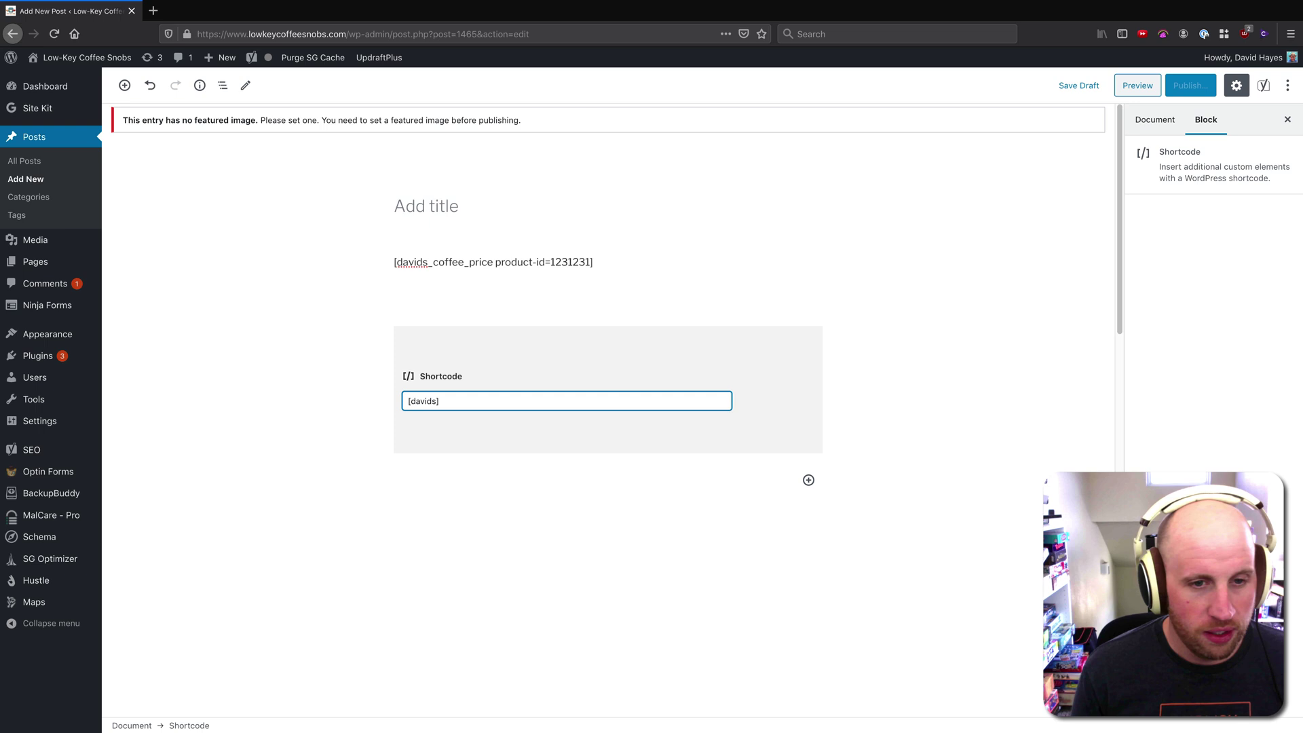
type("_coff_p")
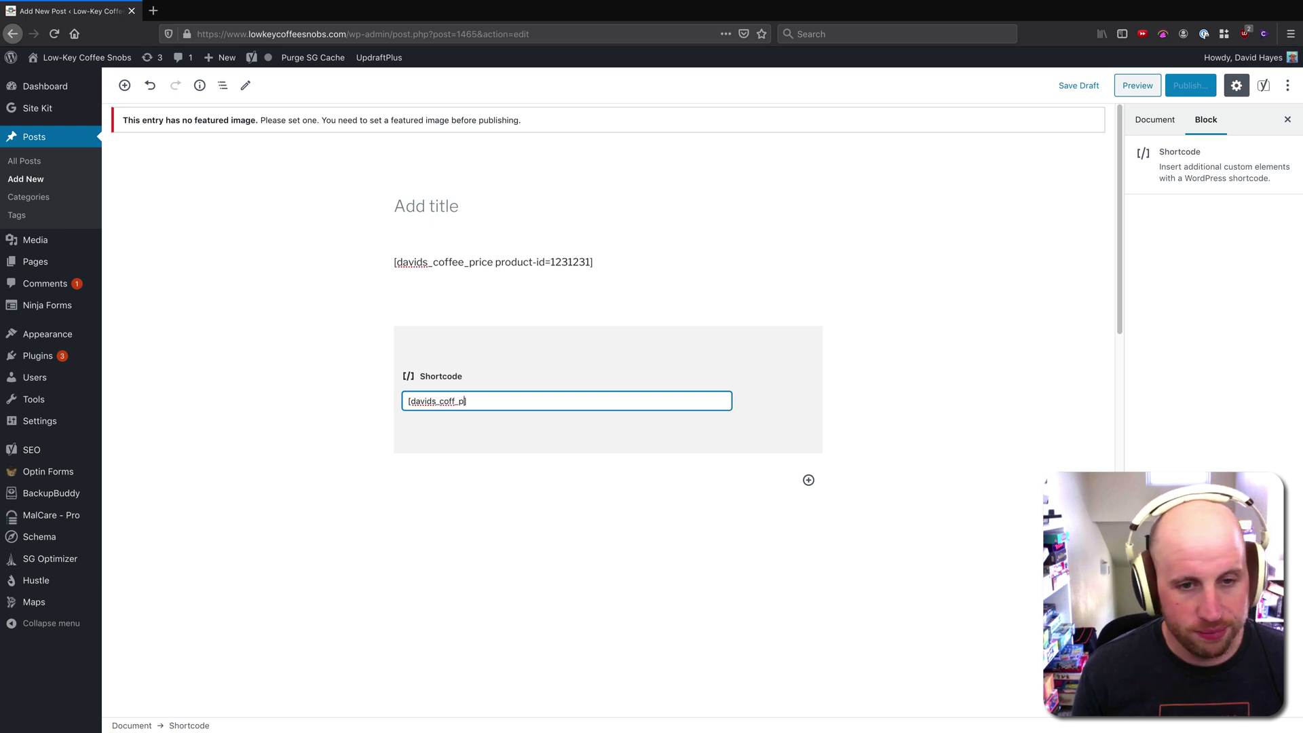
key("BackSpace")
key("BackSpace")
type("]ee_p")
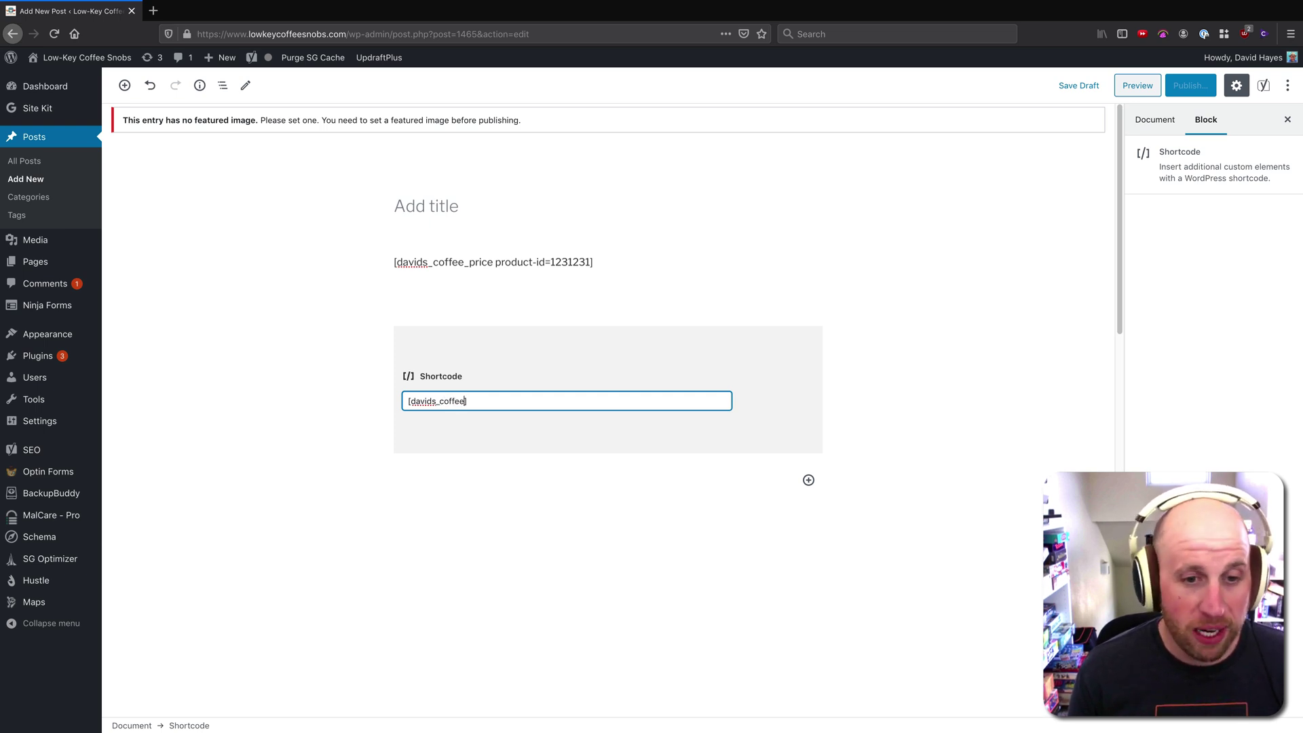
type("rice")
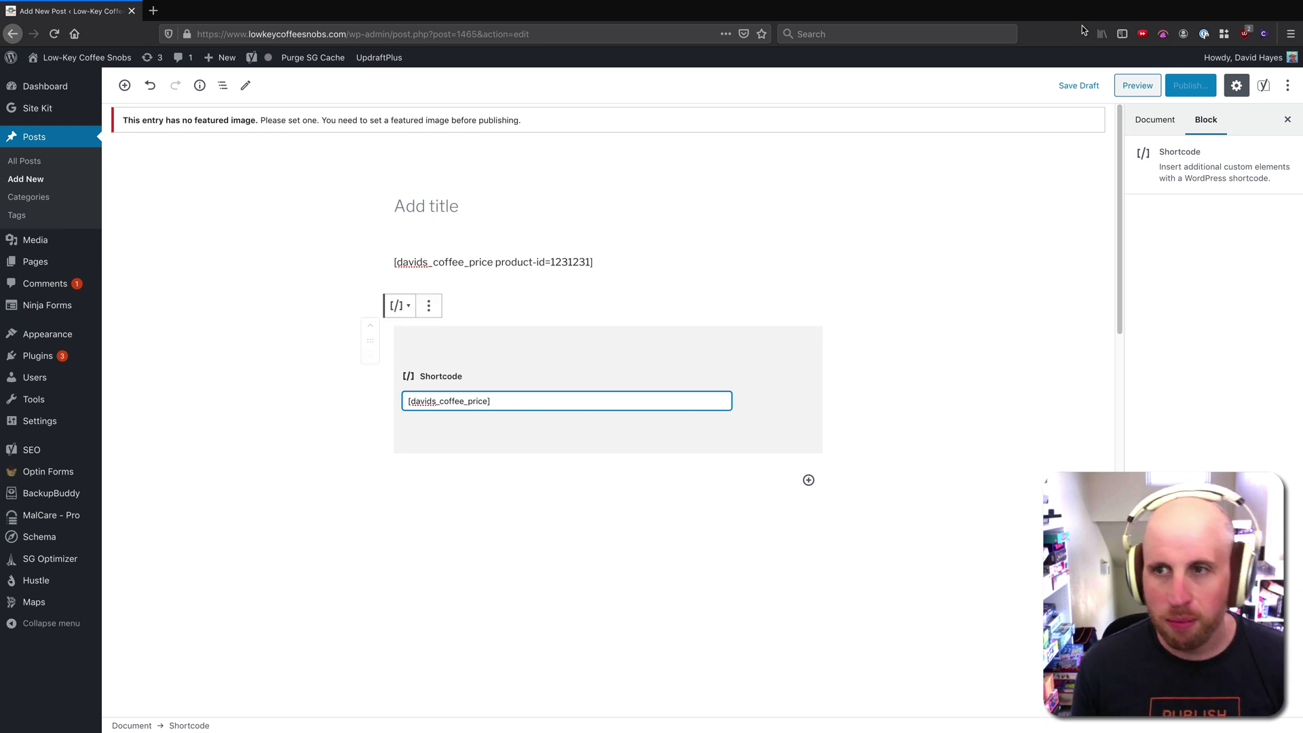
left_click(1077, 85)
Step: Enter 'Coffee Price Calculator' as the post title, correcting the 'Calculatpr' typo
left_click(514, 183)
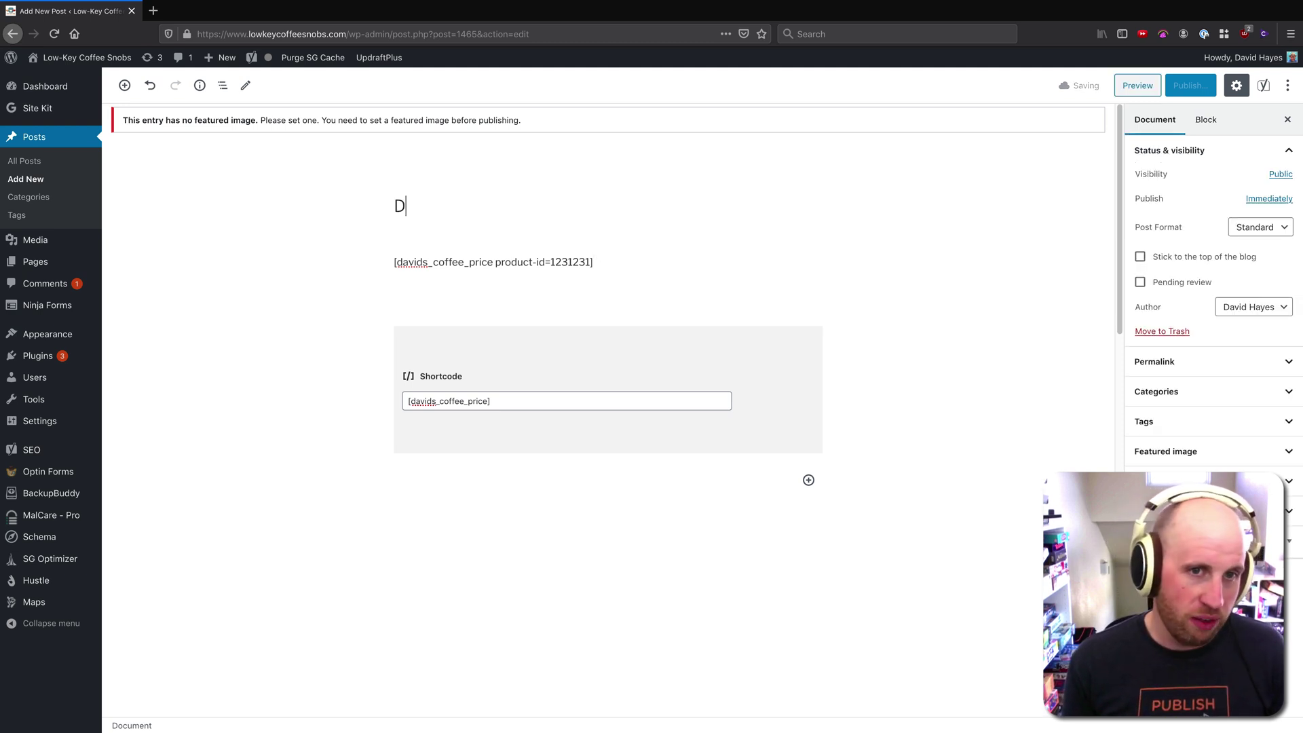
type("Coffee Pr")
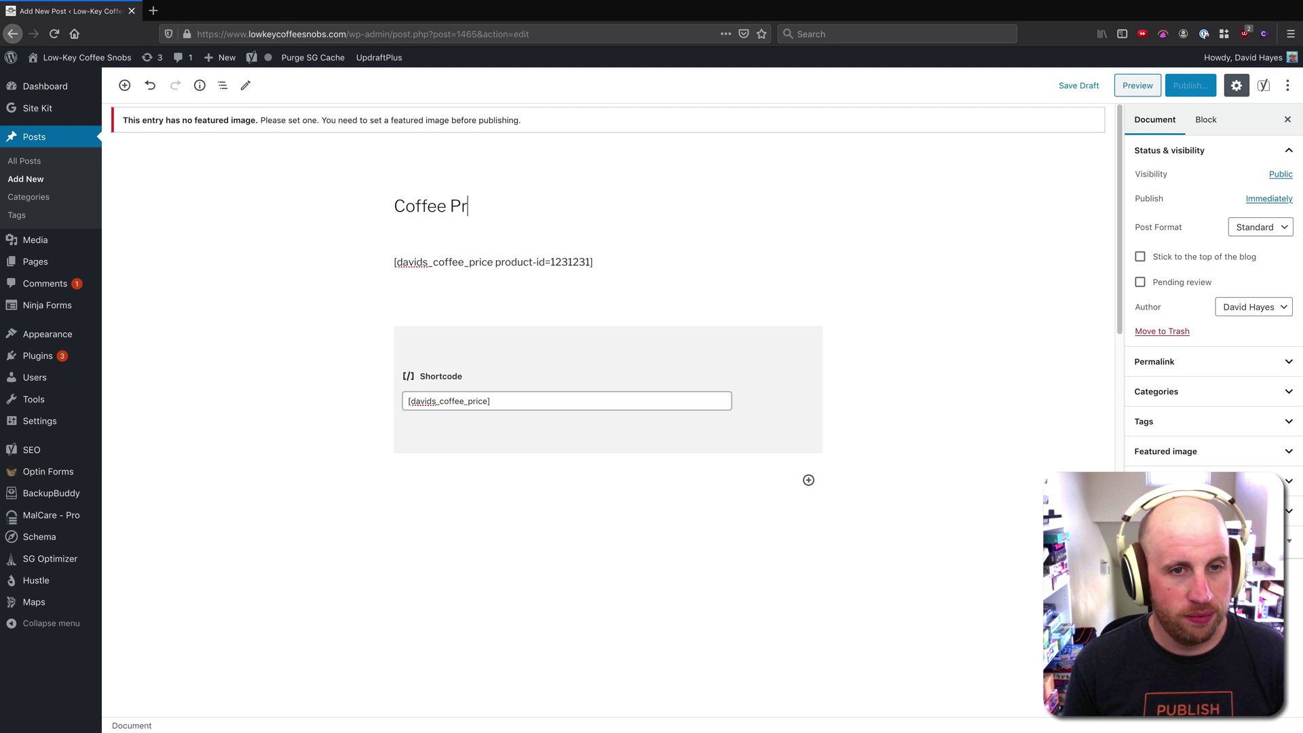
type("ice Calcul")
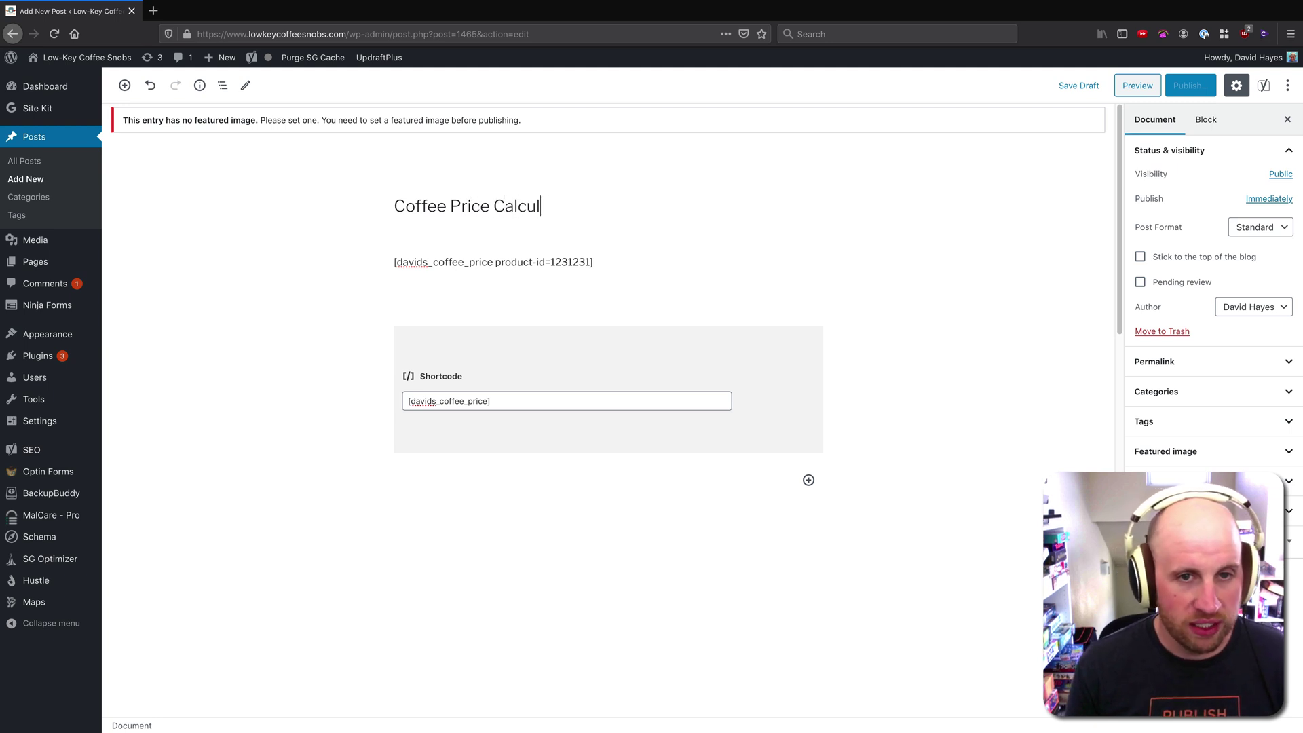
type("atpr")
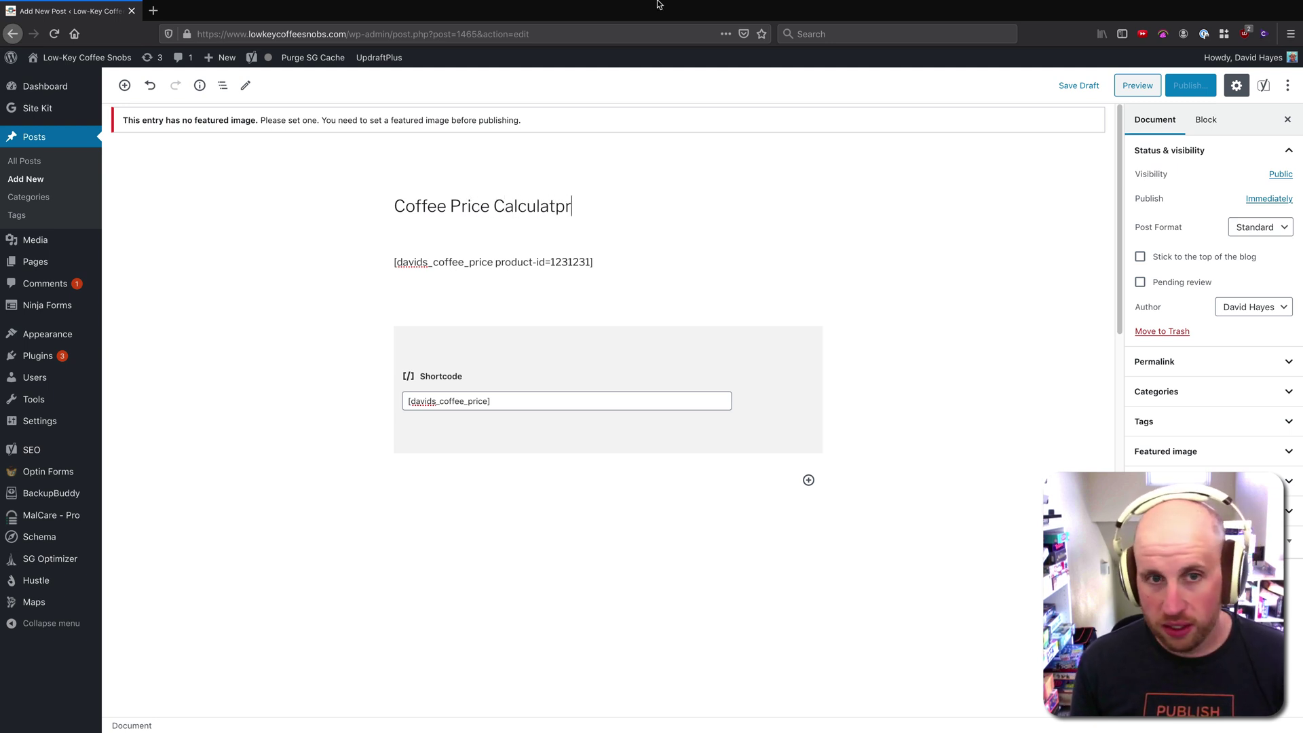
key("BackSpace")
key("BackSpace")
Step: Finish the title, preview the post, and select the unrendered [davids_coffee_price] line
type("or")
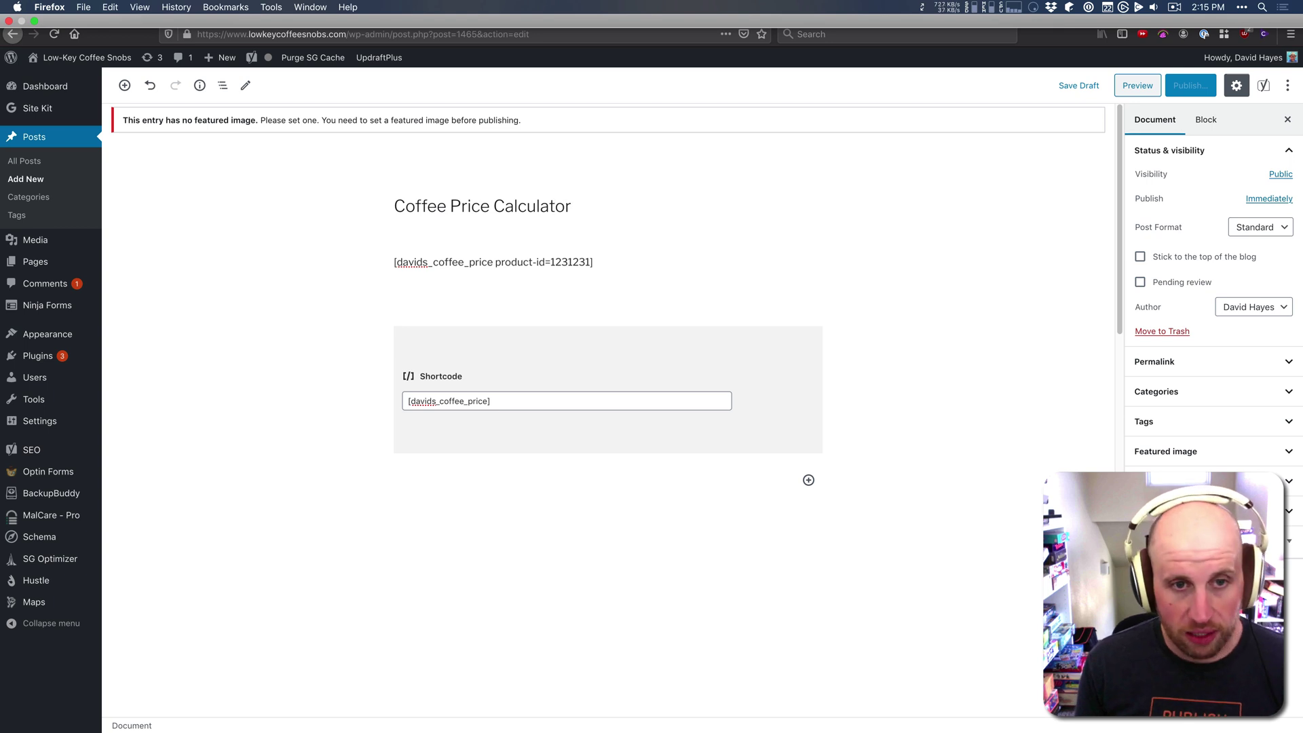
left_click(1137, 85)
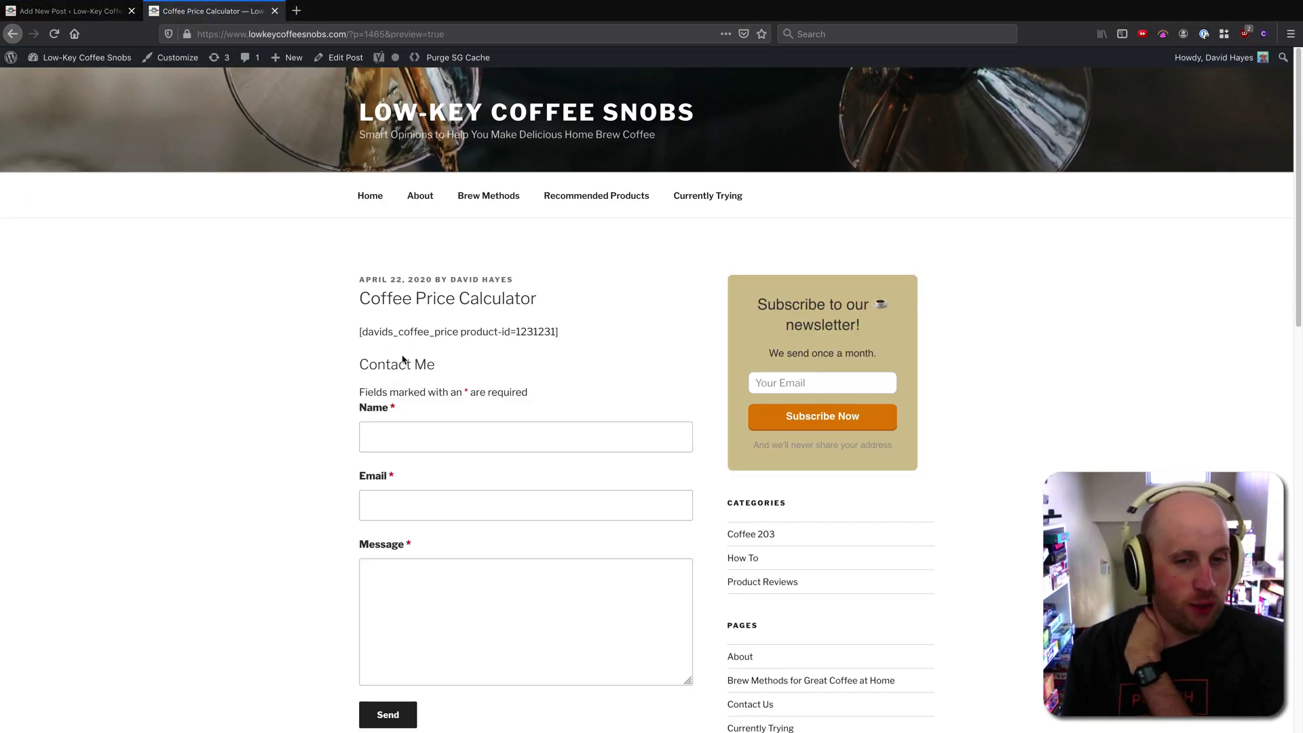
scroll(474, 401, "down", 3)
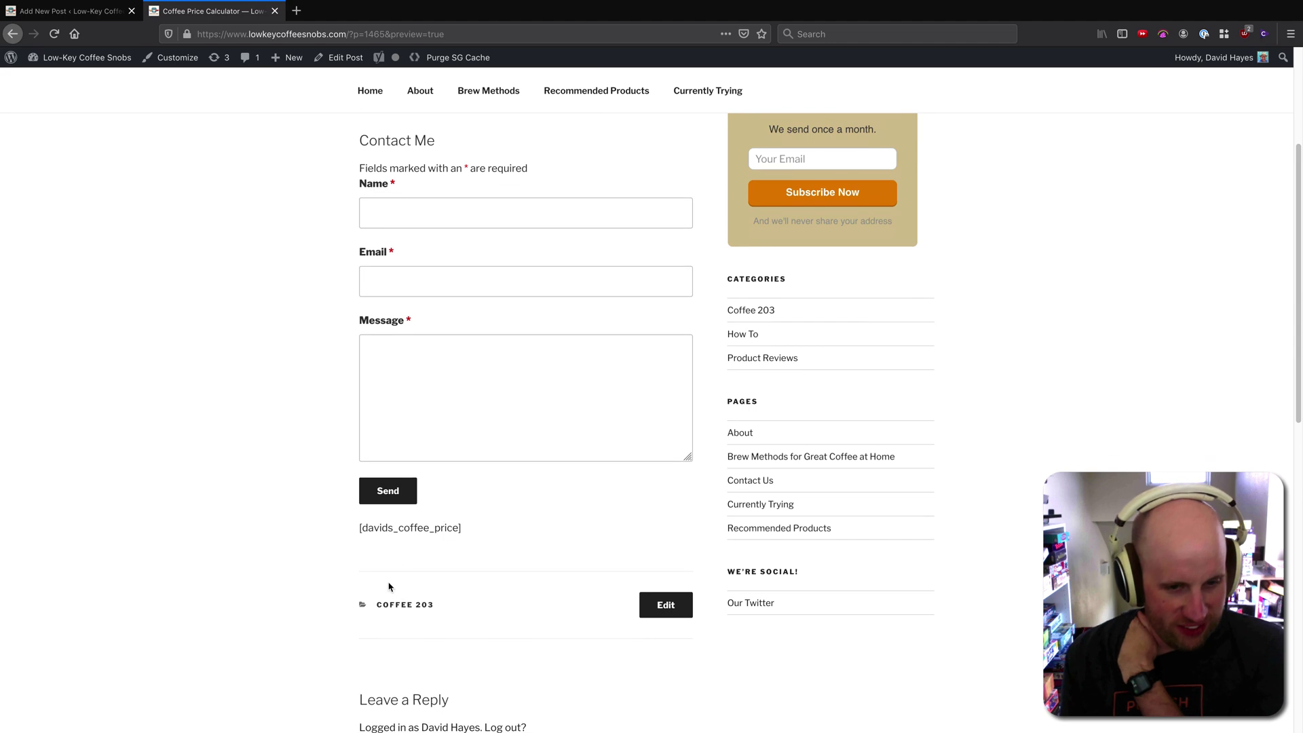
triple_click(451, 529)
Step: Reload and scroll through the preview, then return to the post editor
key("super+r")
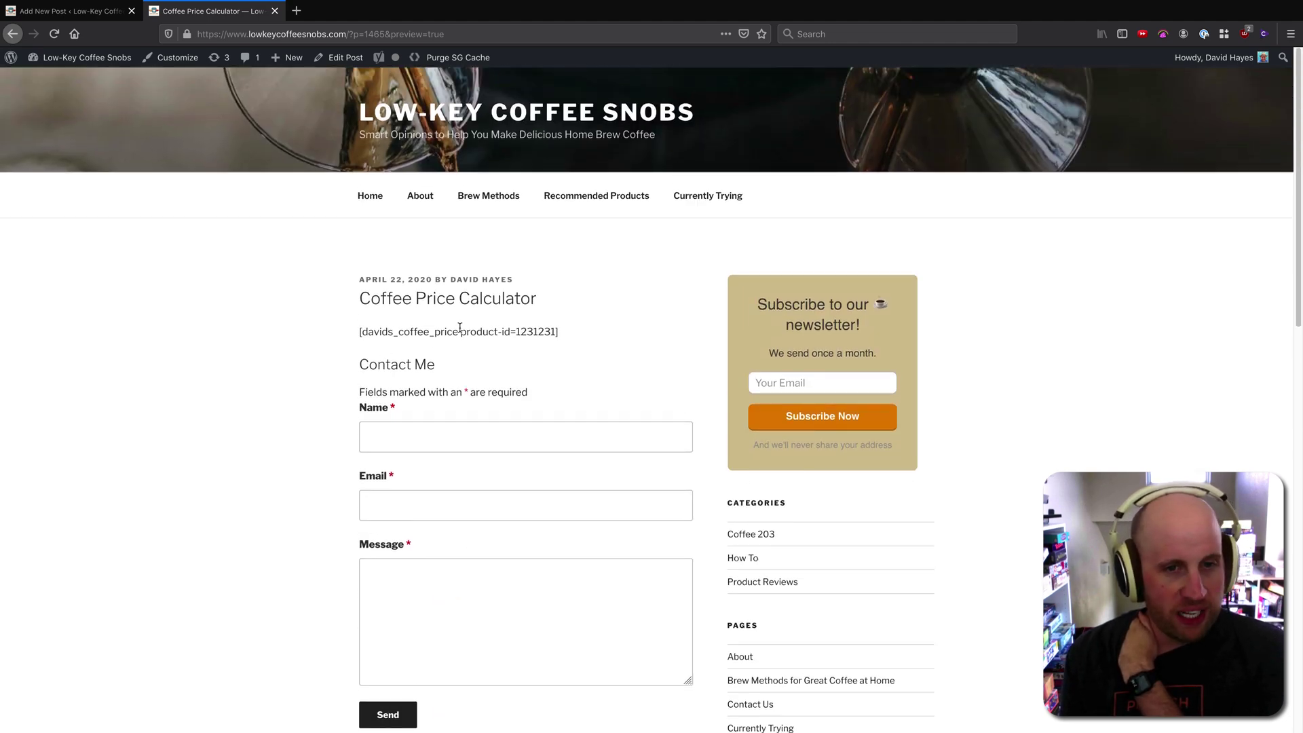
left_click_drag(362, 332, 499, 332)
scroll(529, 464, "down", 2)
scroll(530, 463, "down", 3)
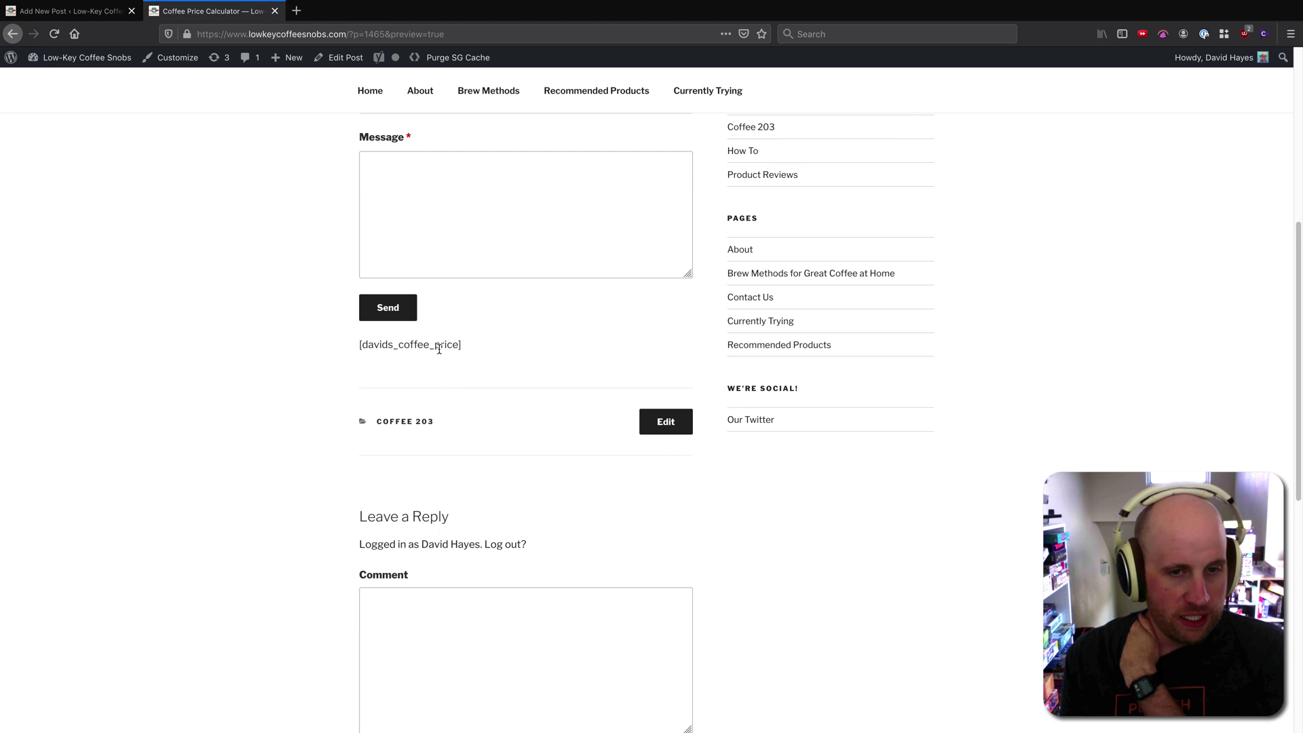
left_click(71, 11)
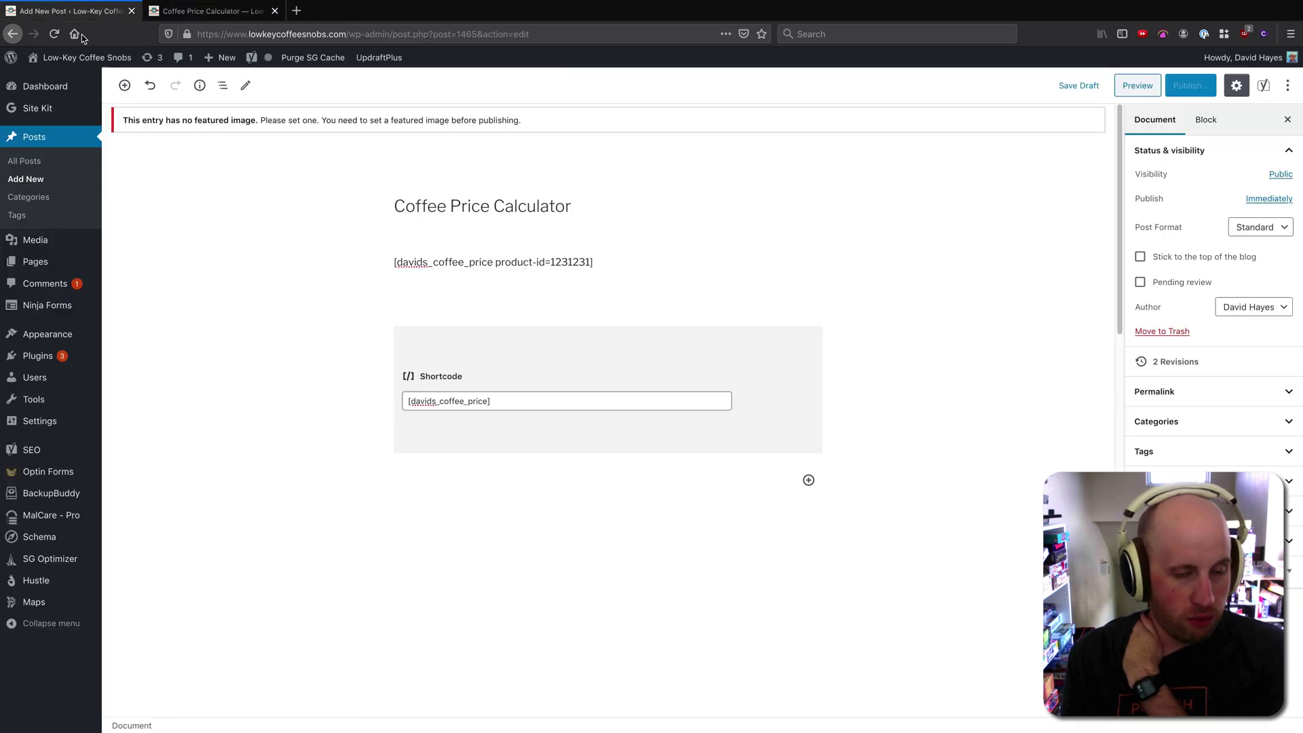
Step: Replace davids_coffee_price in the Shortcode block with ninja_form id=1, checking the Ninja Forms article
triple_click(495, 401)
left_click(475, 400)
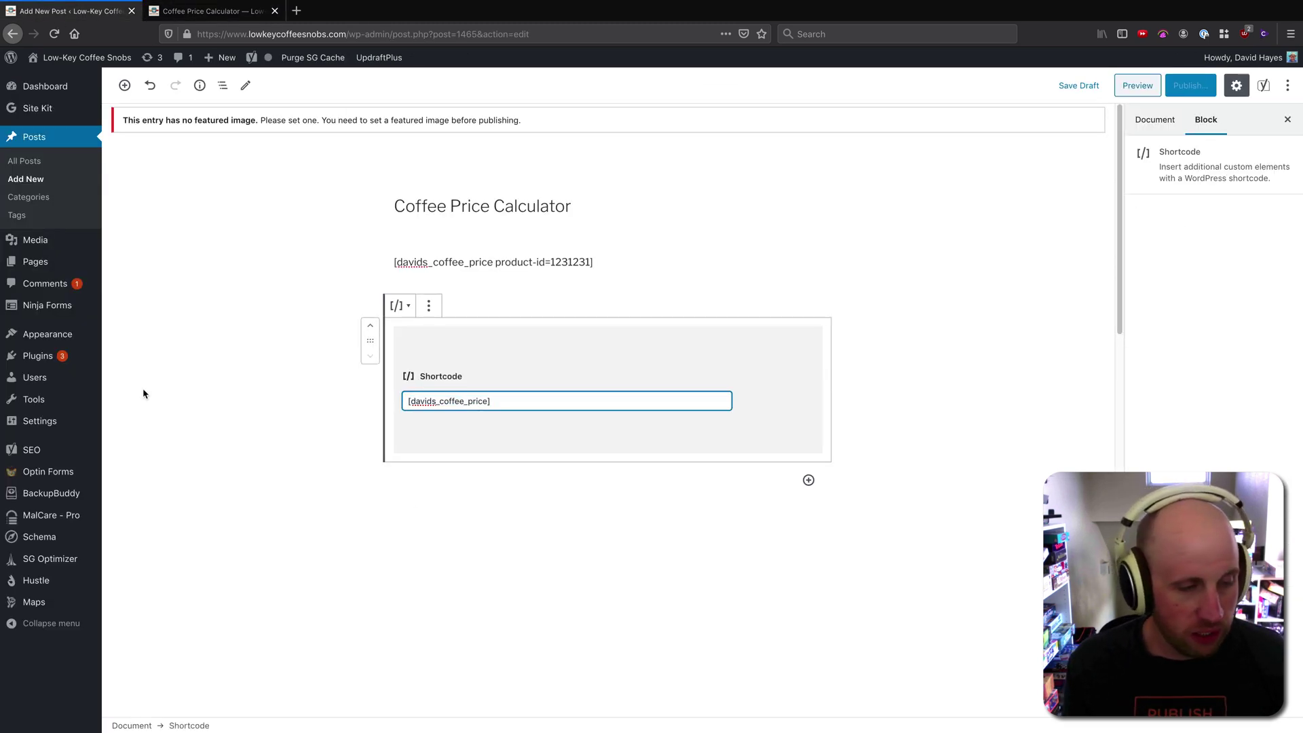
mouse_move(21, 381)
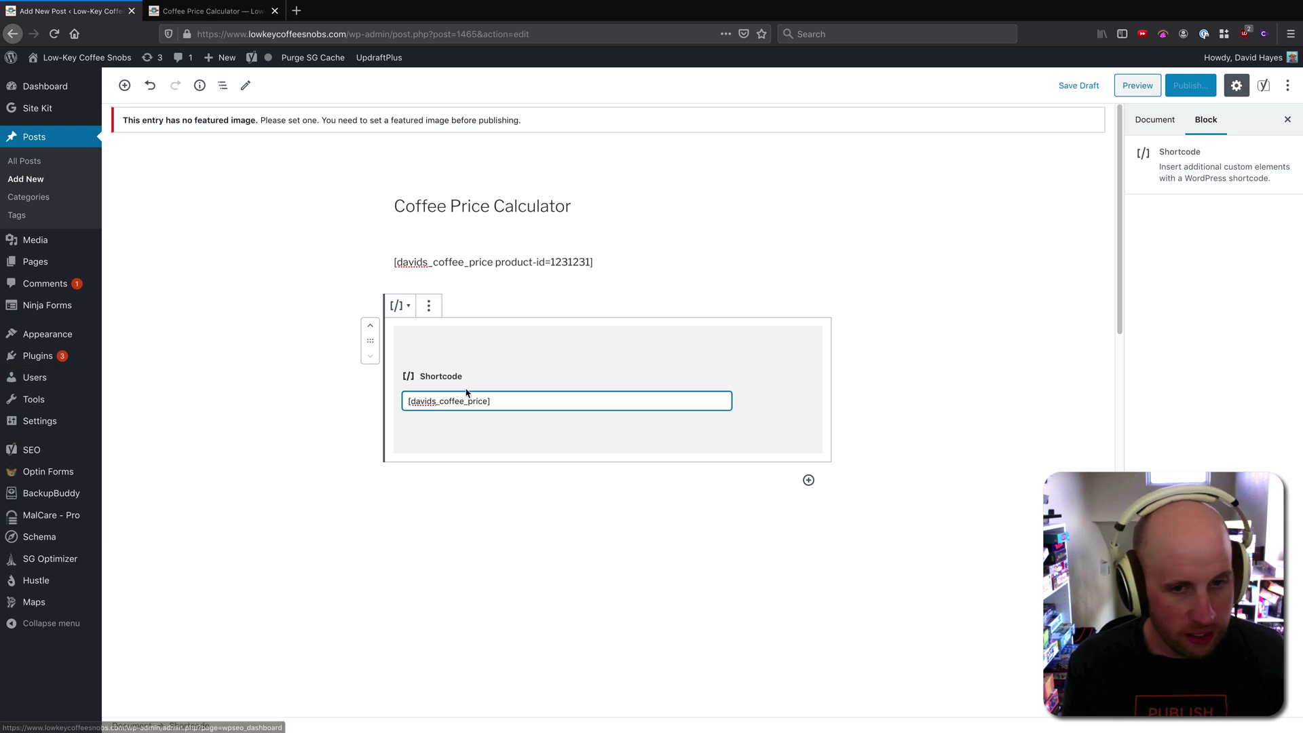
left_click_drag(488, 403, 409, 401)
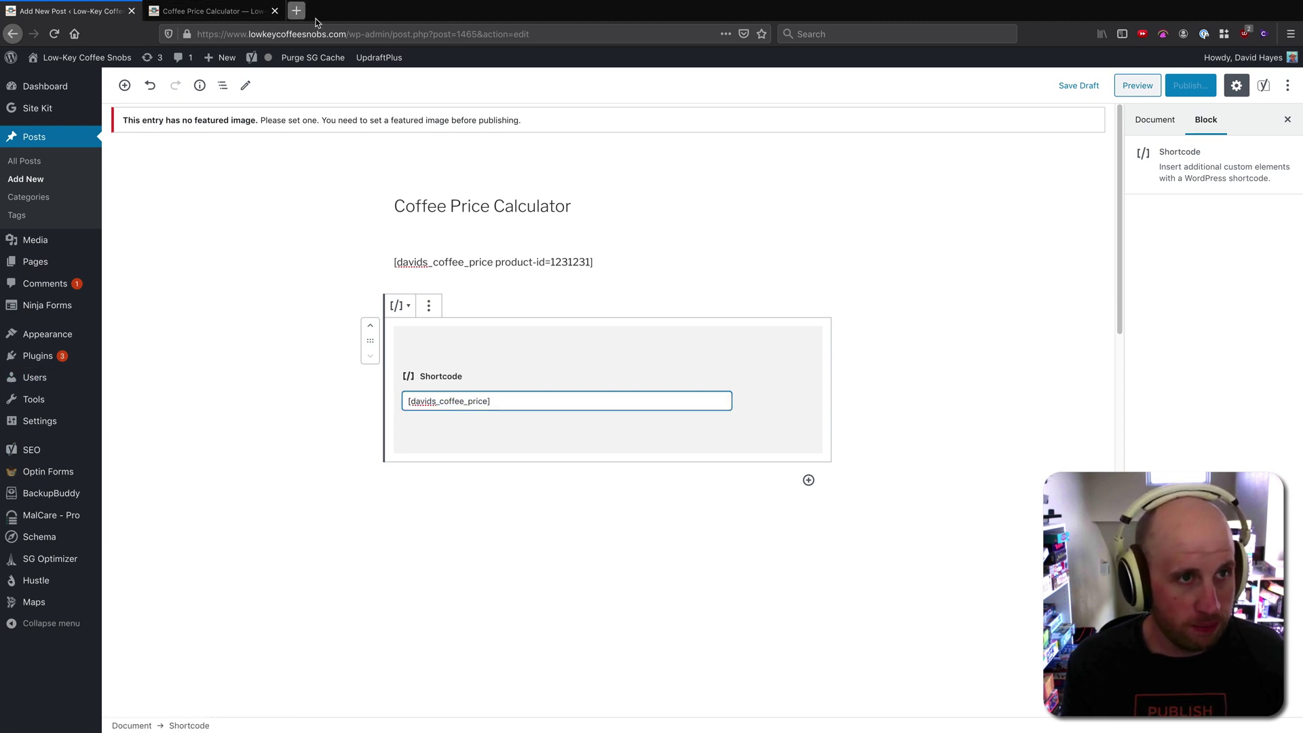
key("BackSpace")
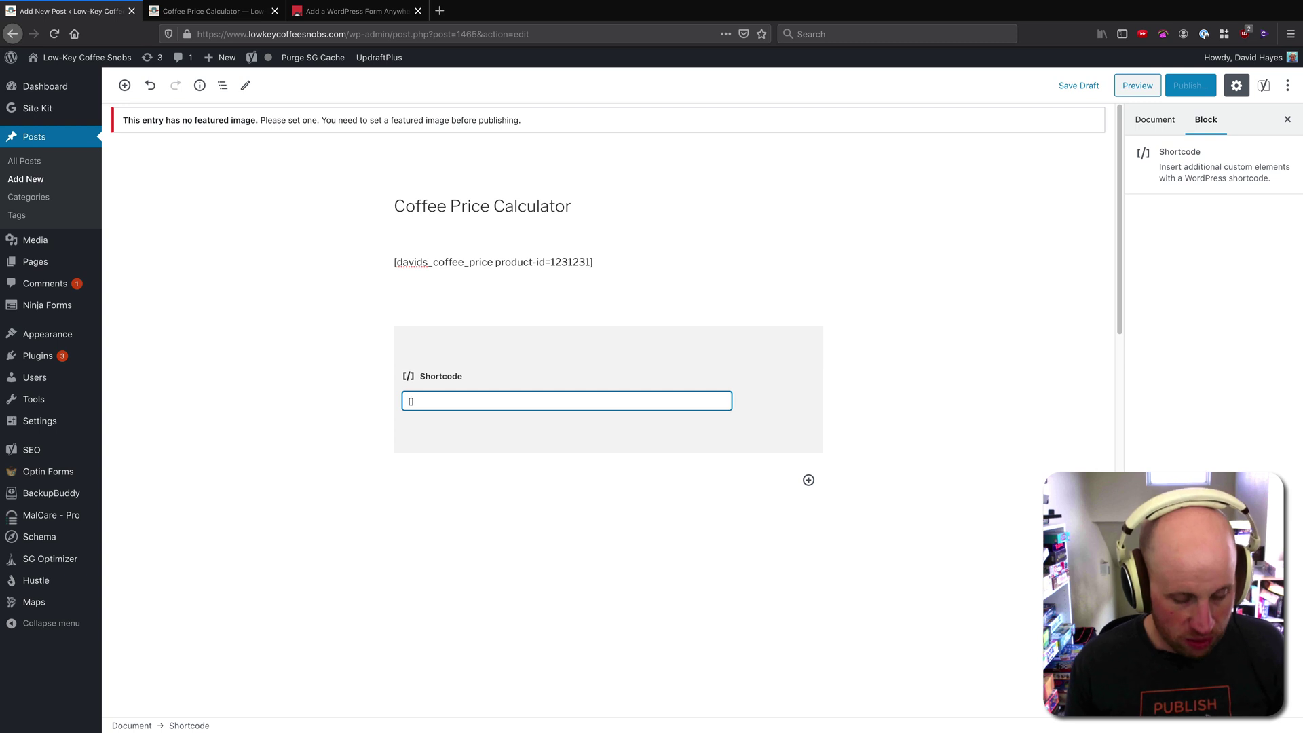
type("ninja_form")
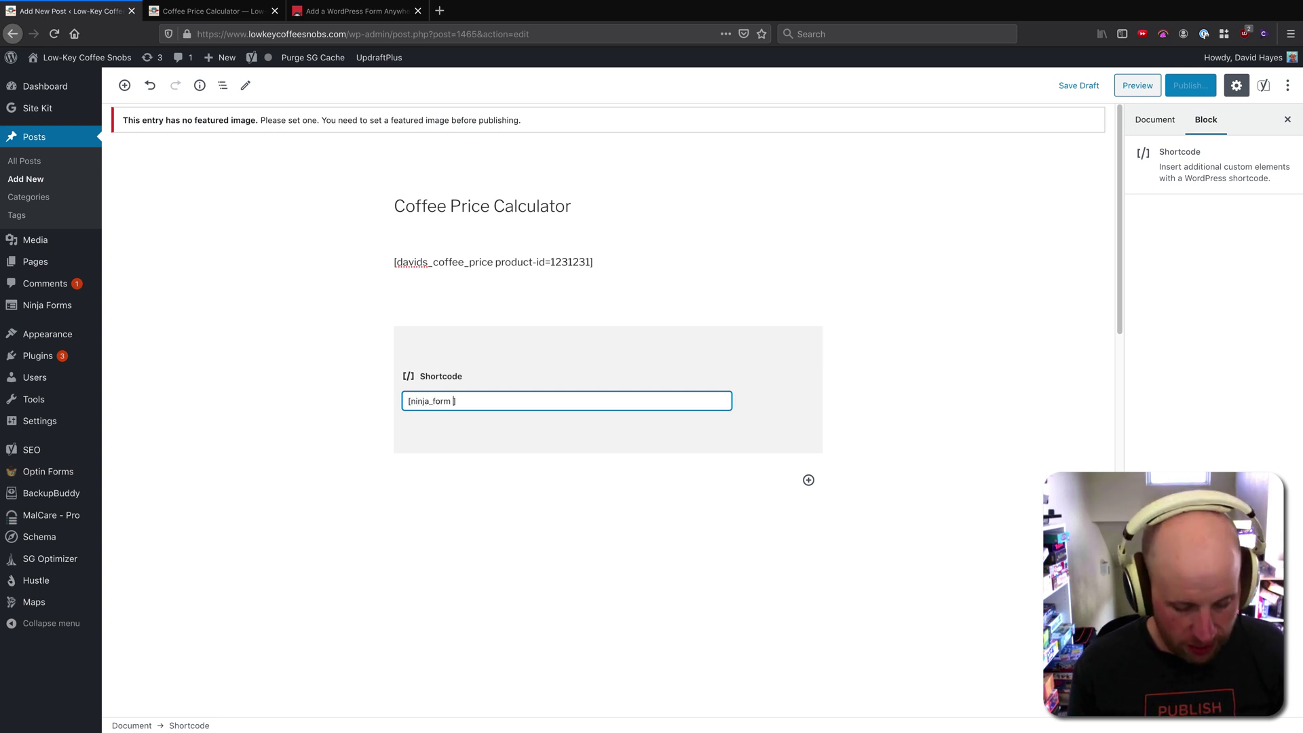
type(" id=1")
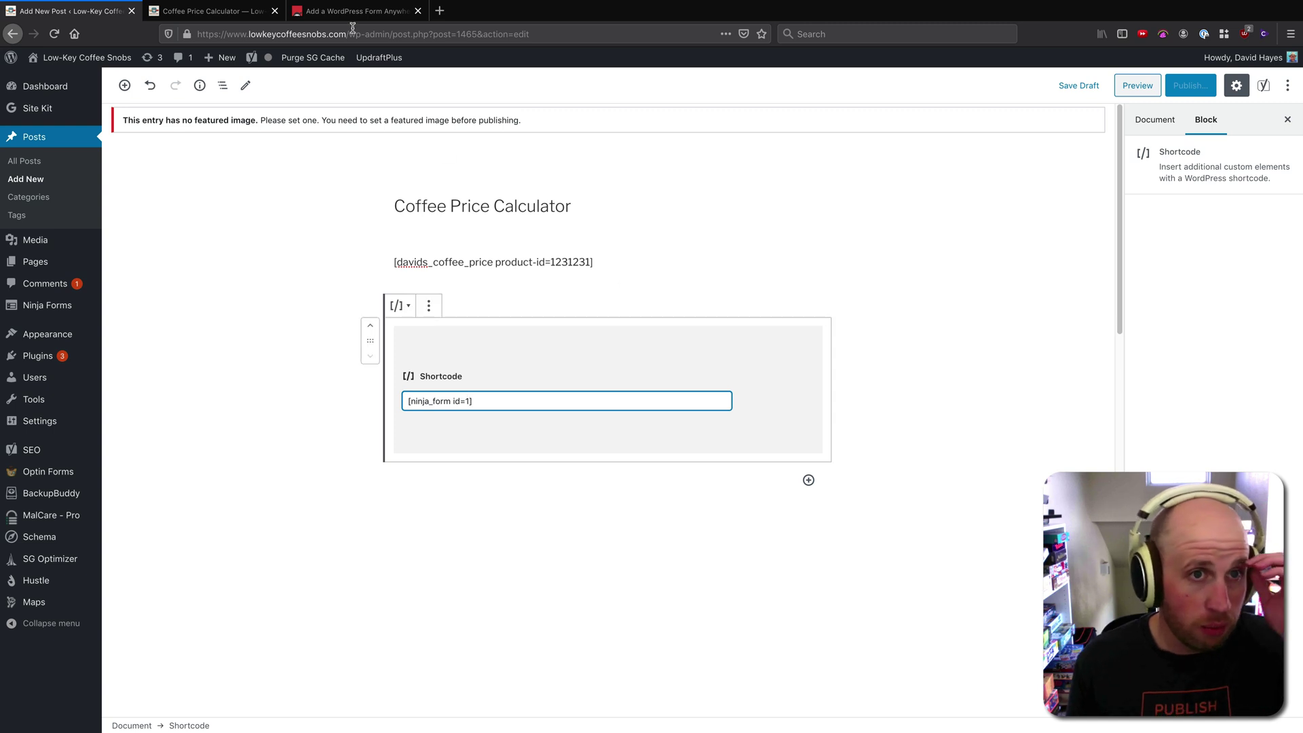
left_click(350, 12)
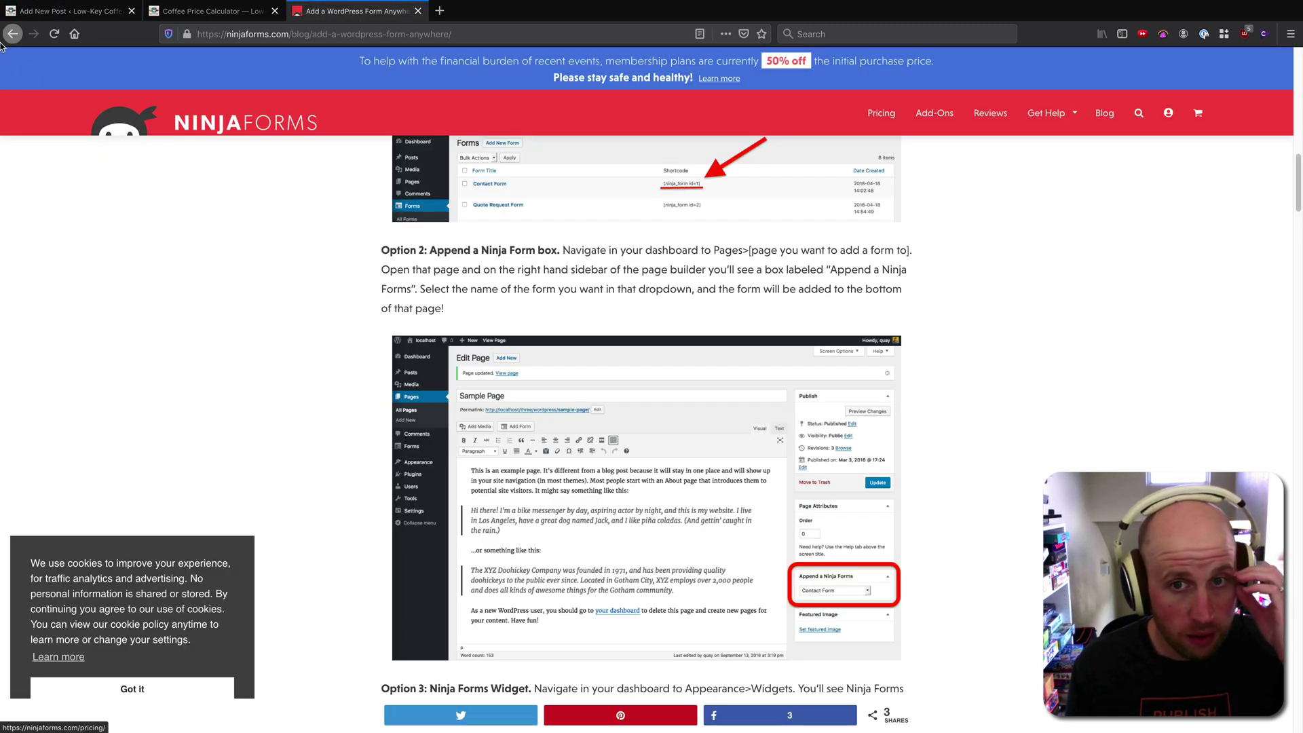
left_click(32, 11)
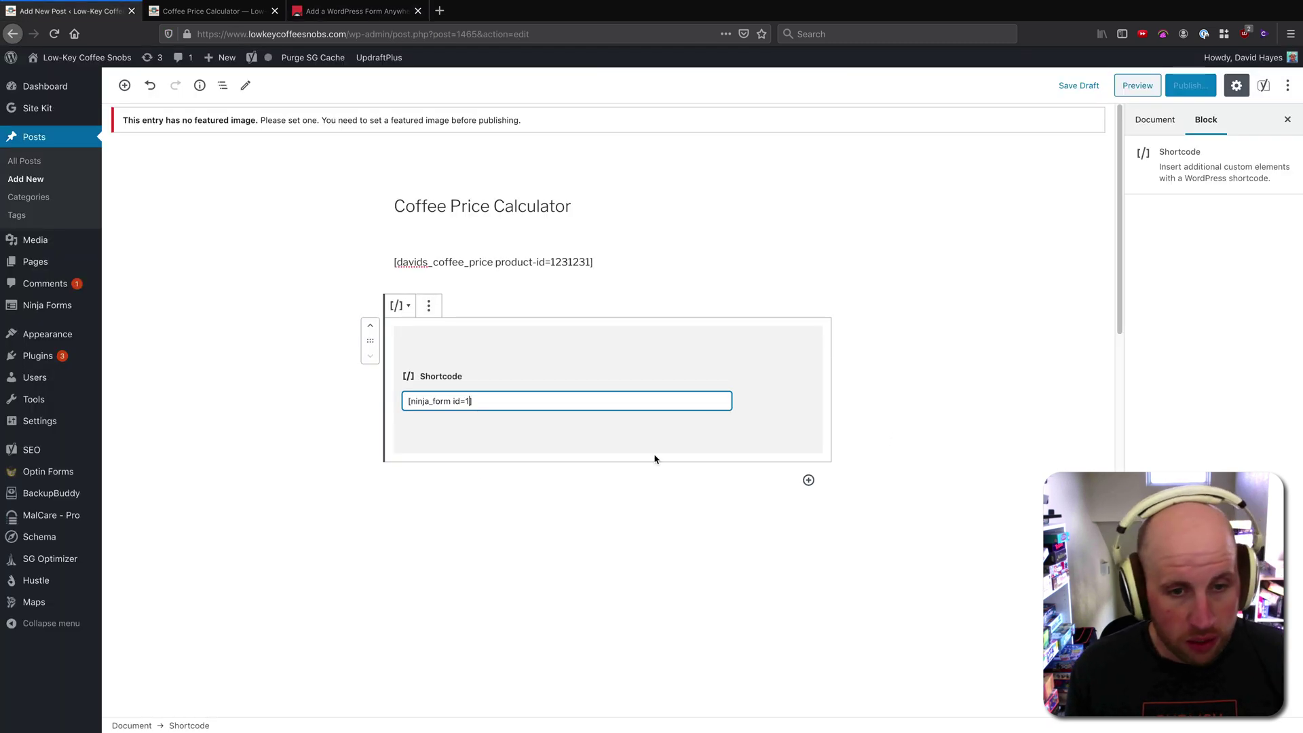
Step: Close the bracket, replace the paragraph's shortcode text with ninja_form id=1, and save the draft
type("]")
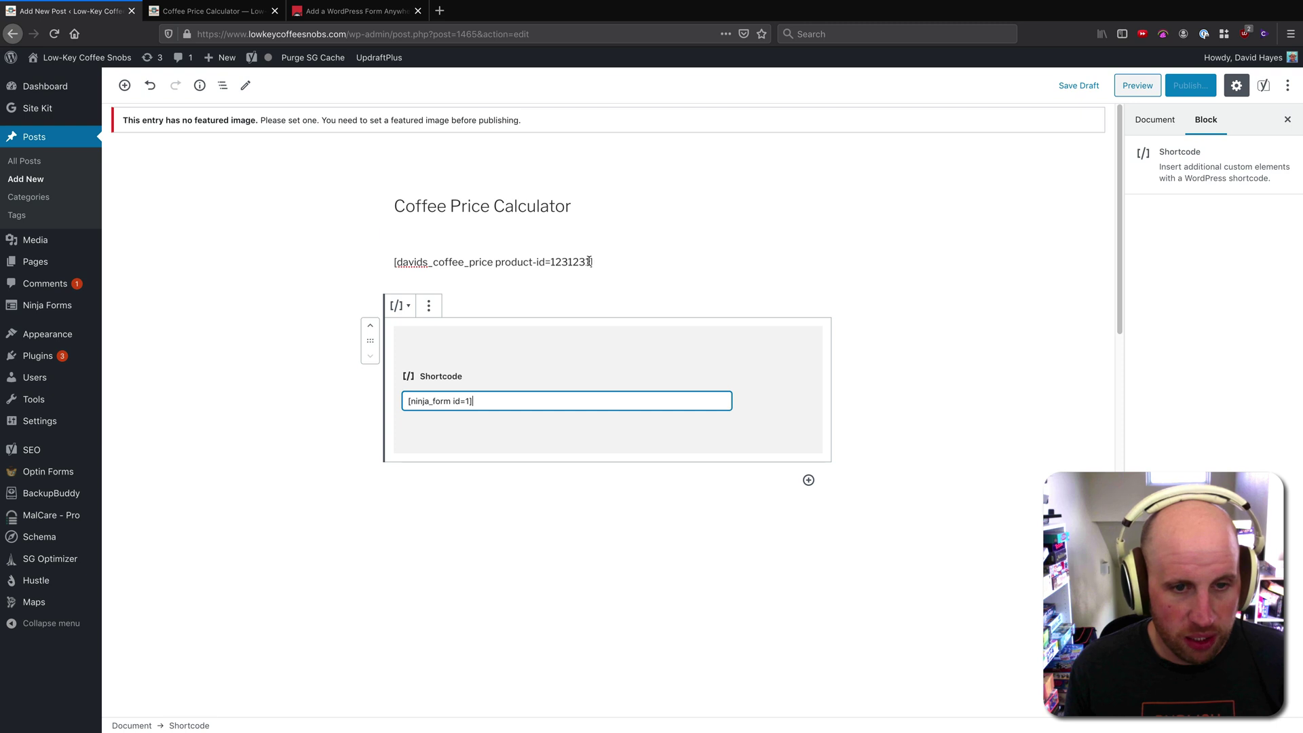
left_click_drag(591, 262, 396, 262)
type("ninh")
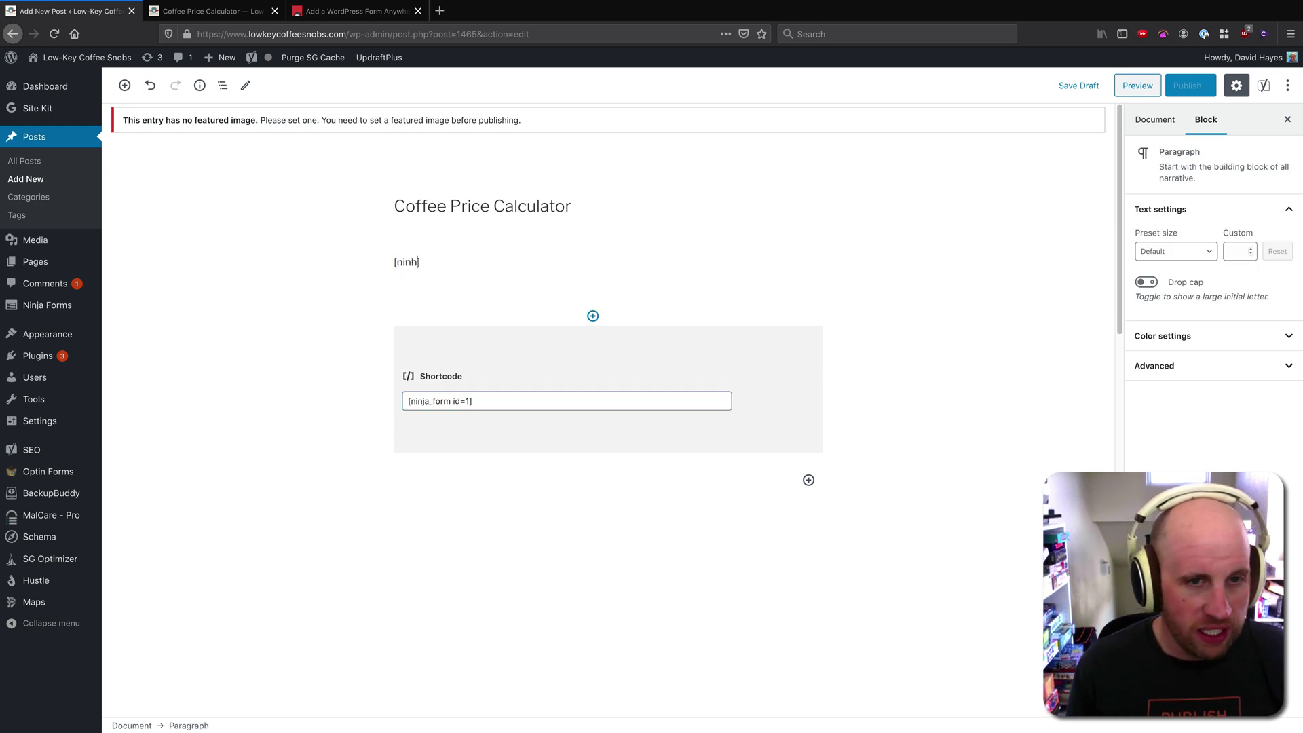
key("BackSpace")
type("ja")
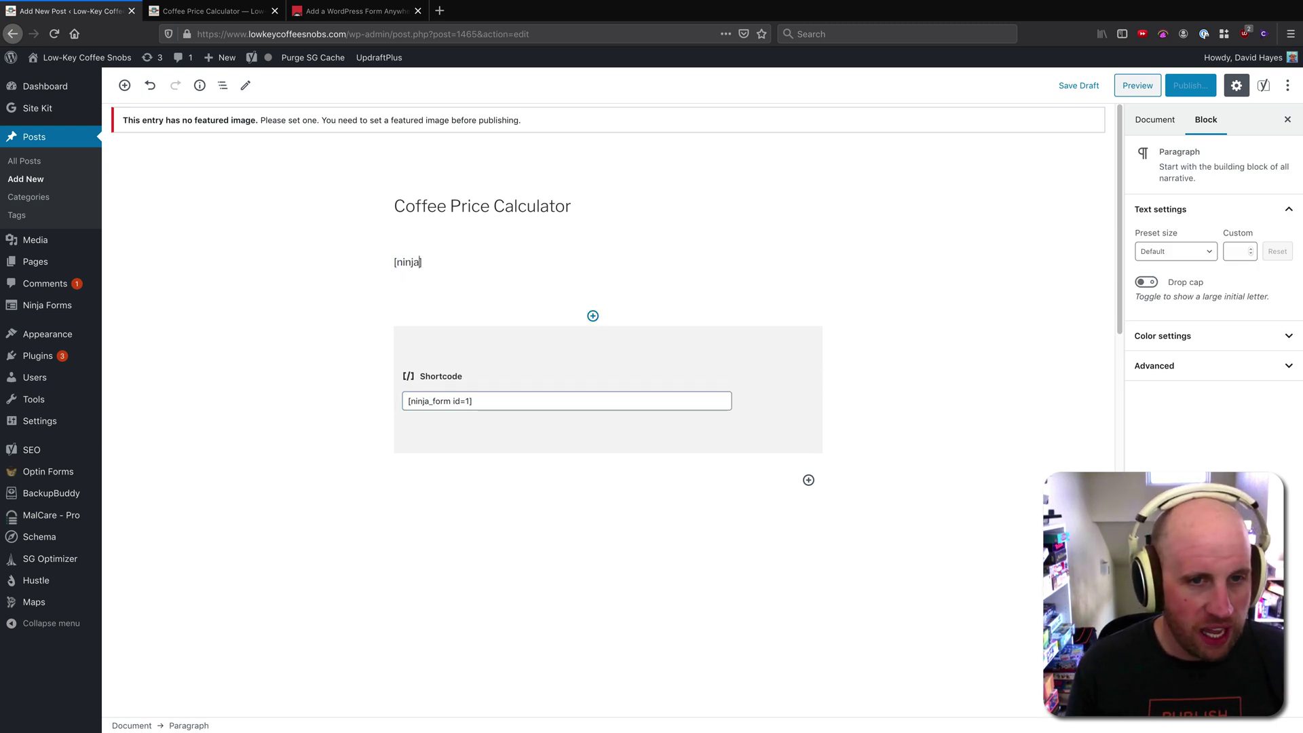
type("_form id=1")
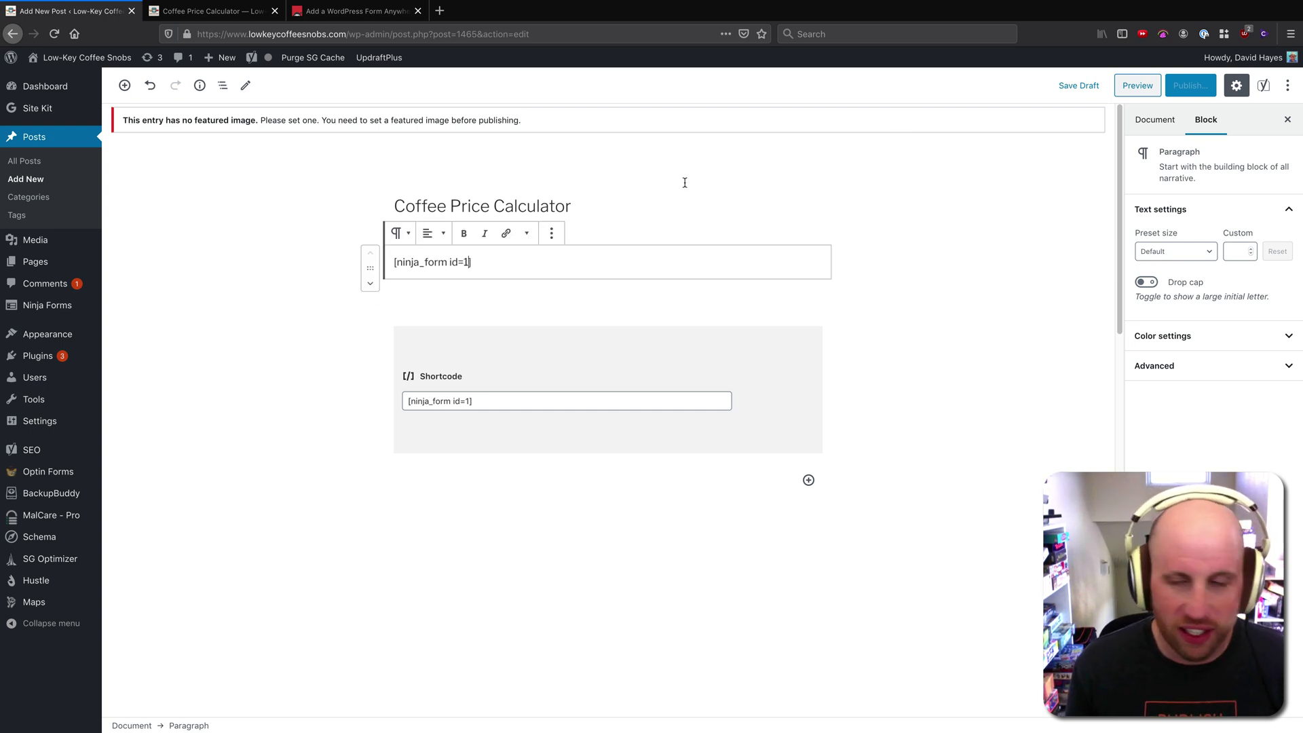
left_click(1079, 86)
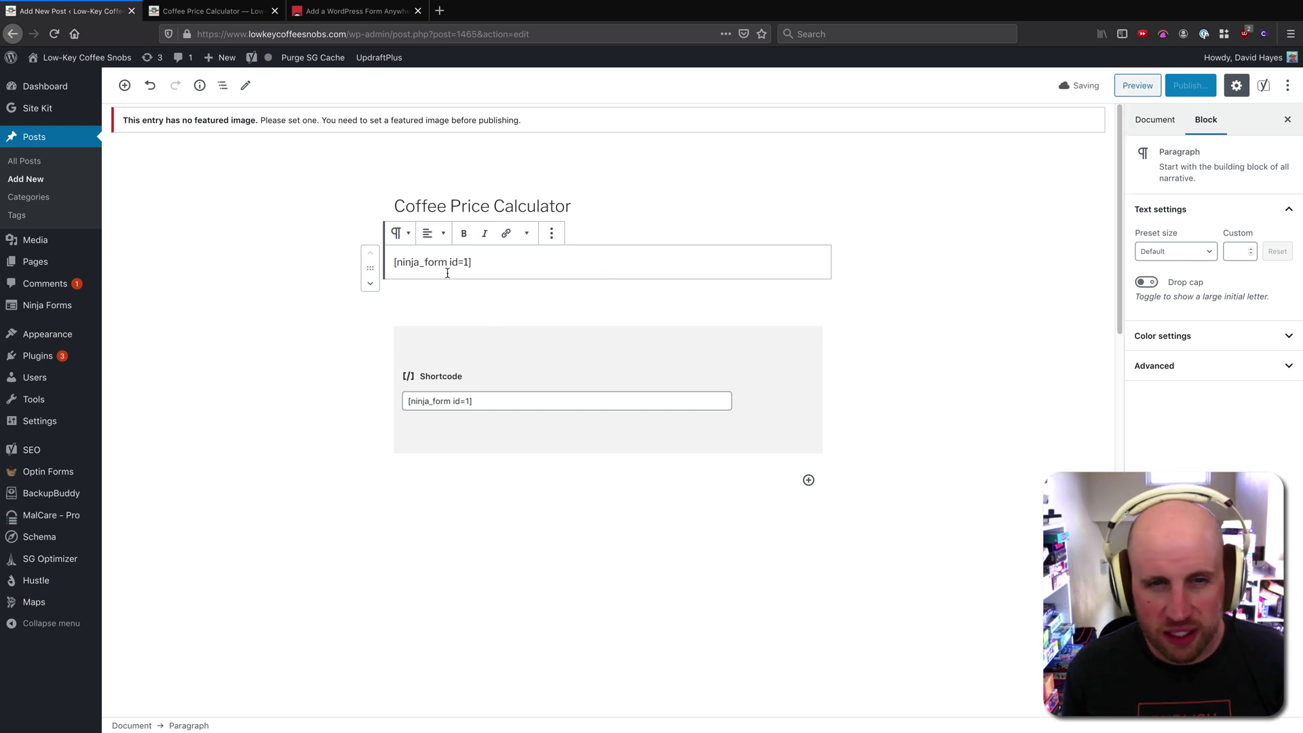
Step: Preview the post, scroll through the rendered Contact Me forms, and reopen it via Edit Post
left_click(1130, 89)
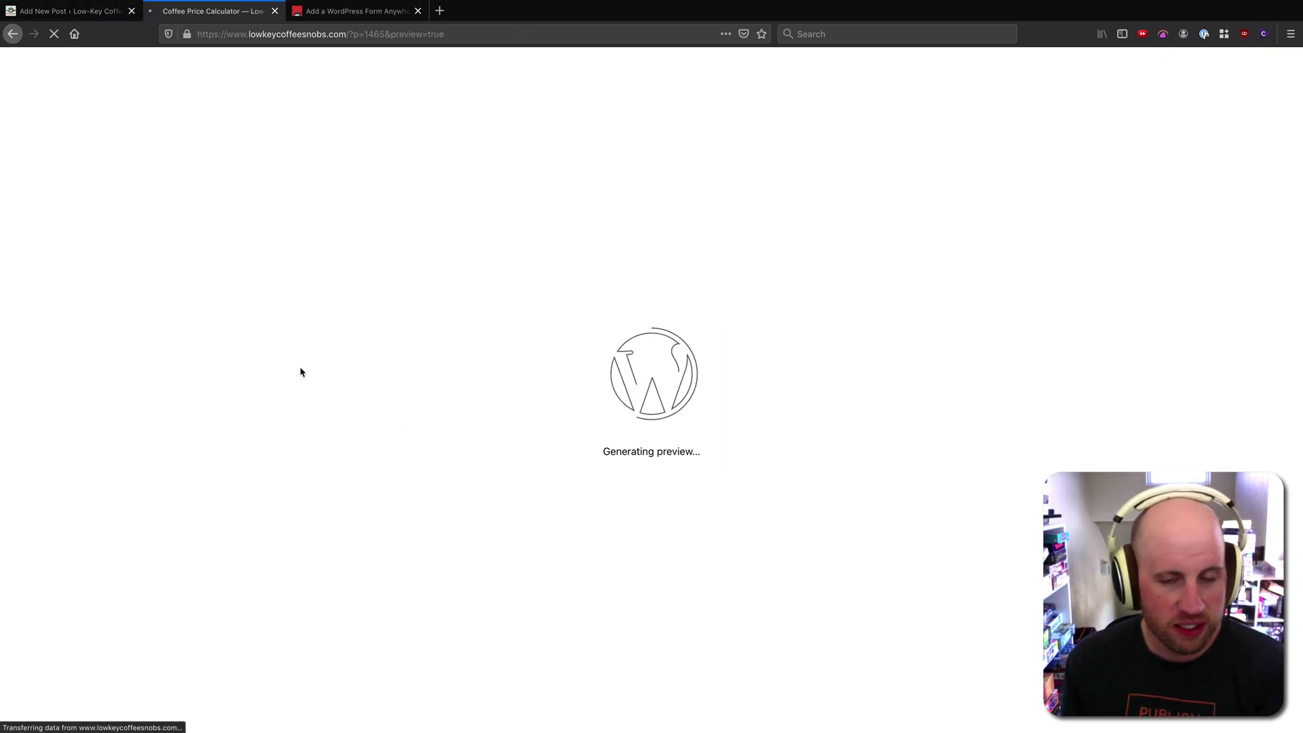
scroll(416, 332, "down", 6)
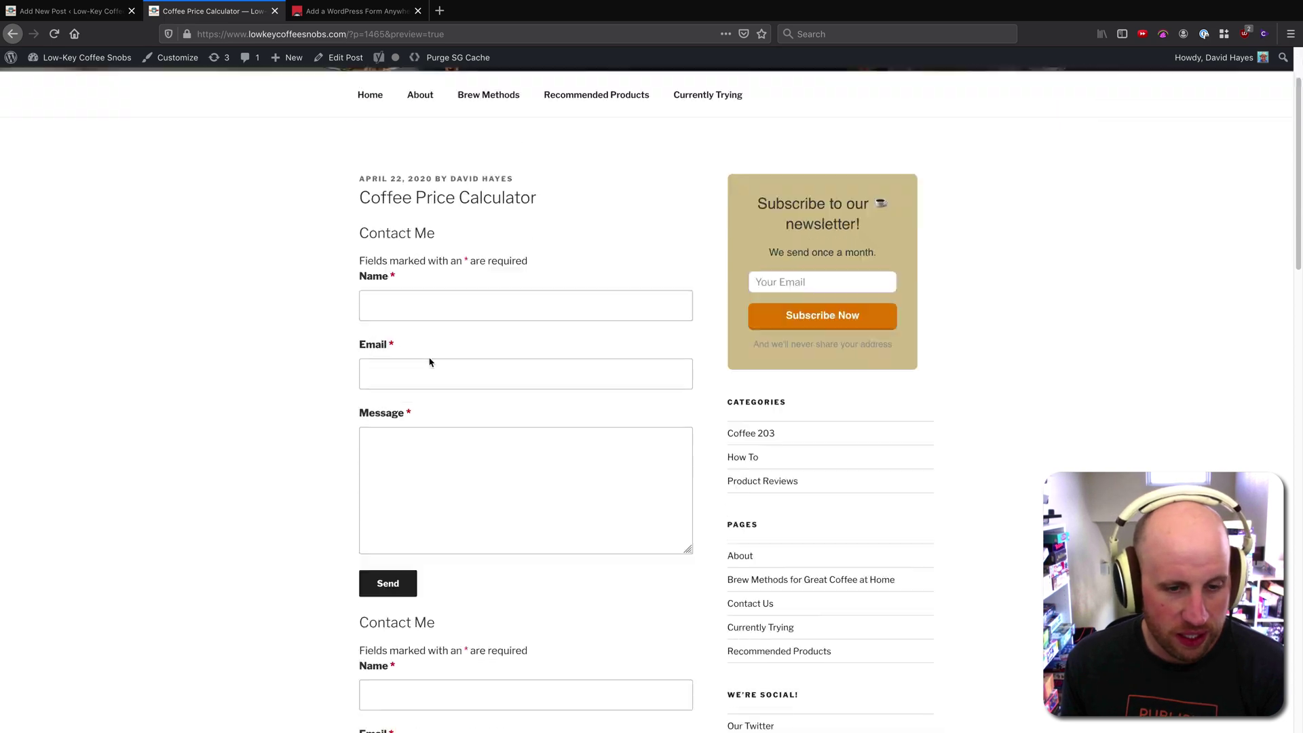
scroll(454, 377, "down", 2)
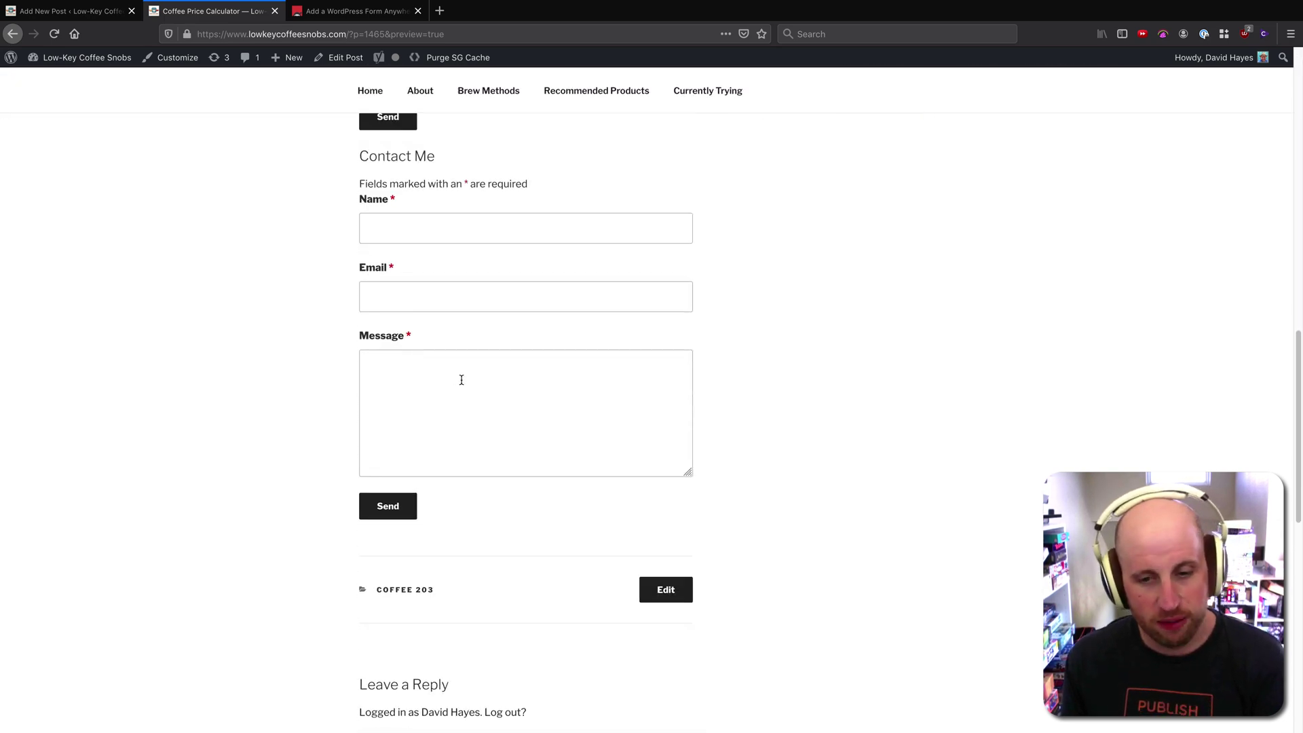
scroll(463, 375, "up", 5)
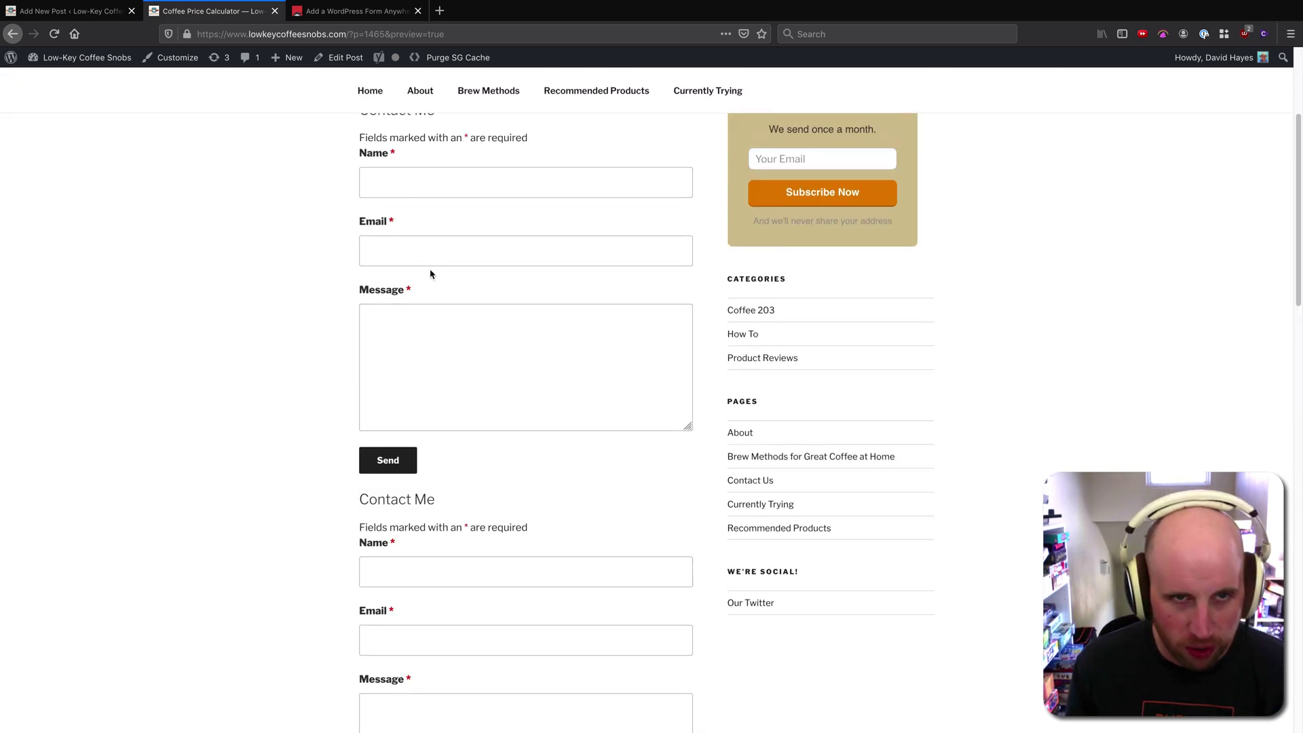
scroll(430, 270, "up", 3)
left_click(347, 53)
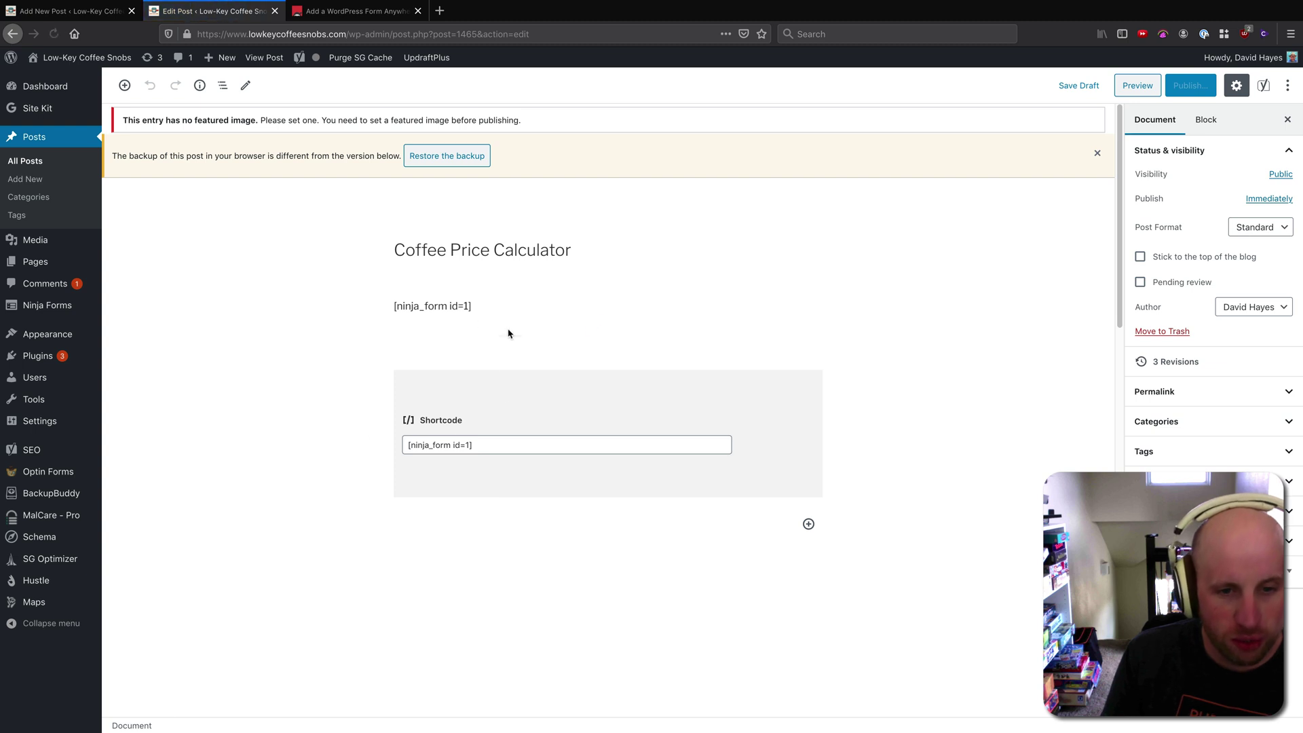
Step: Select the Ninja Forms block, [ninja_form id=1] paragraph and Shortcode block in turn to review their settings
left_click(454, 341)
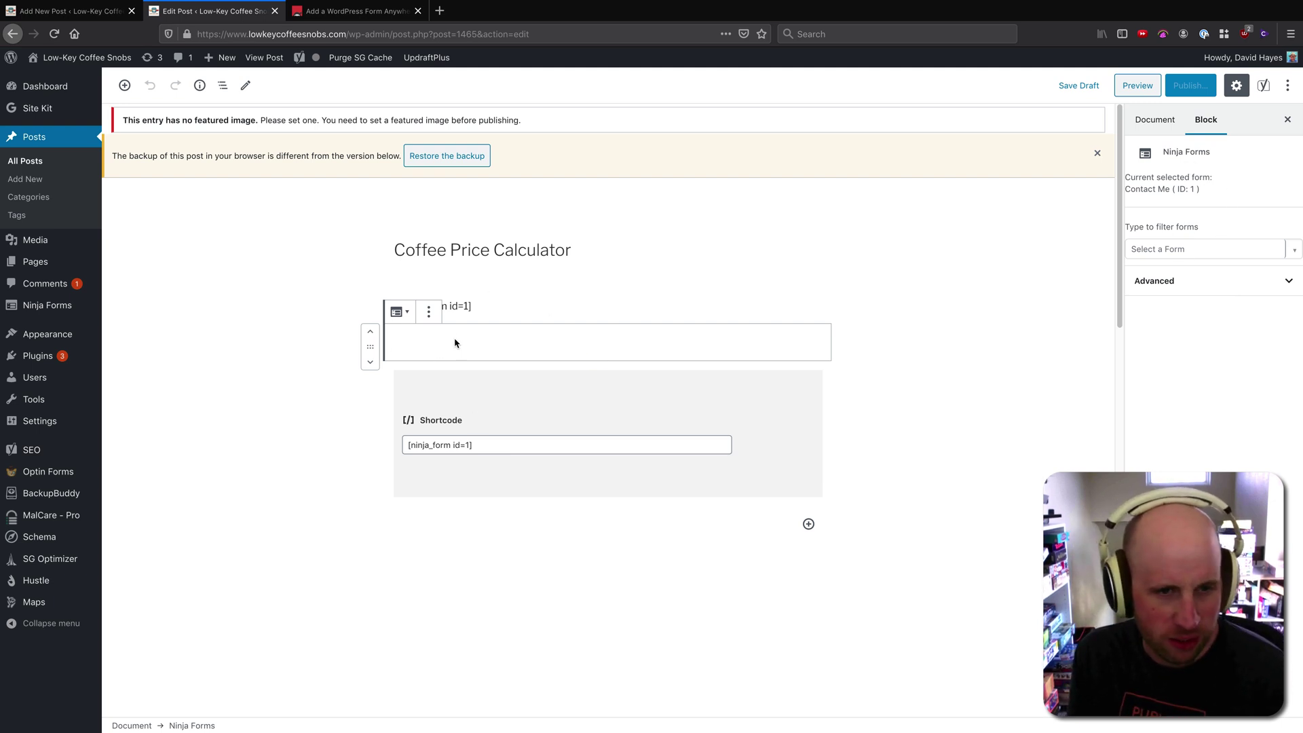
left_click(568, 302)
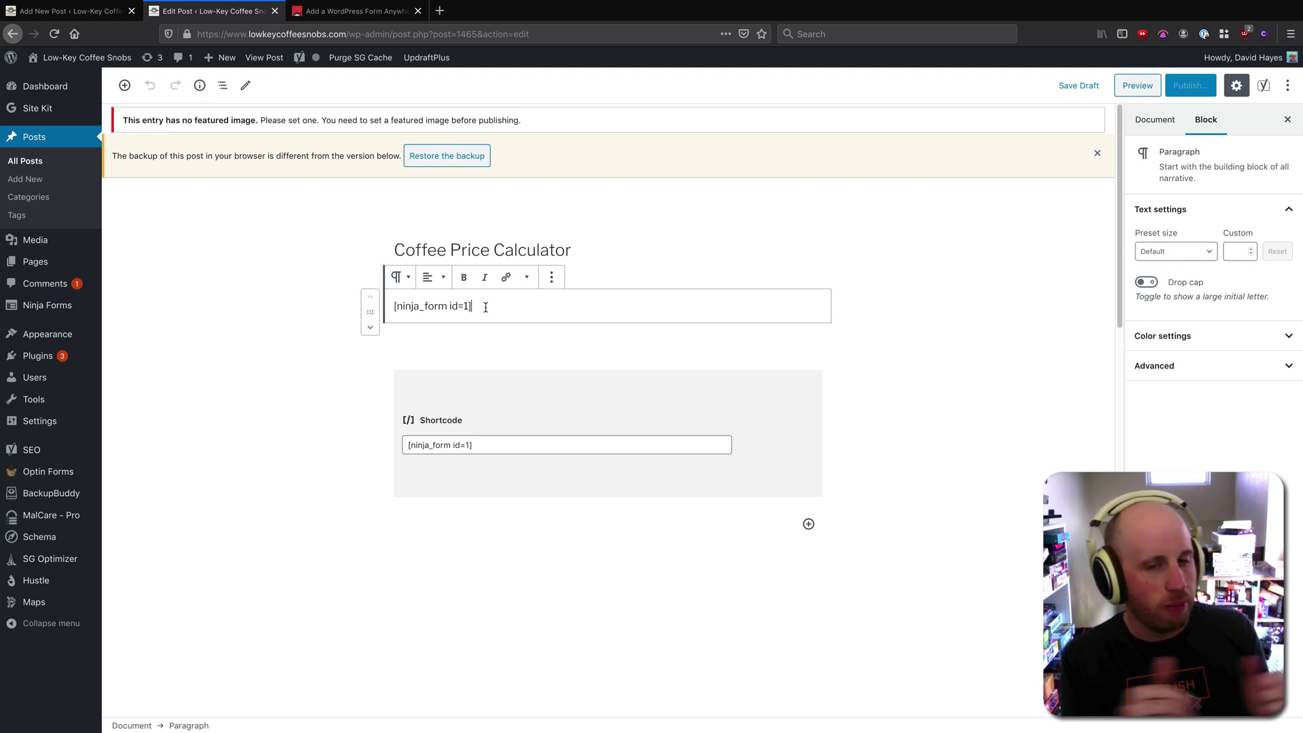
left_click(446, 448)
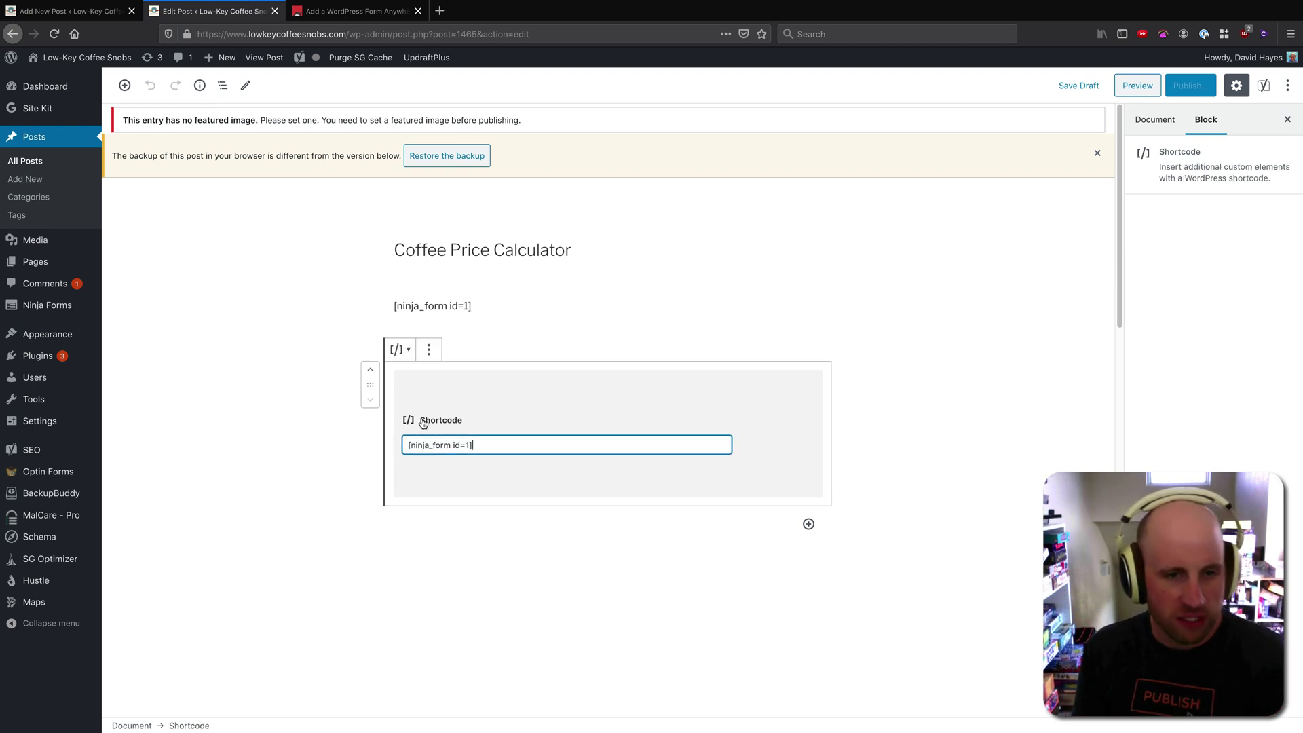
left_click(468, 353)
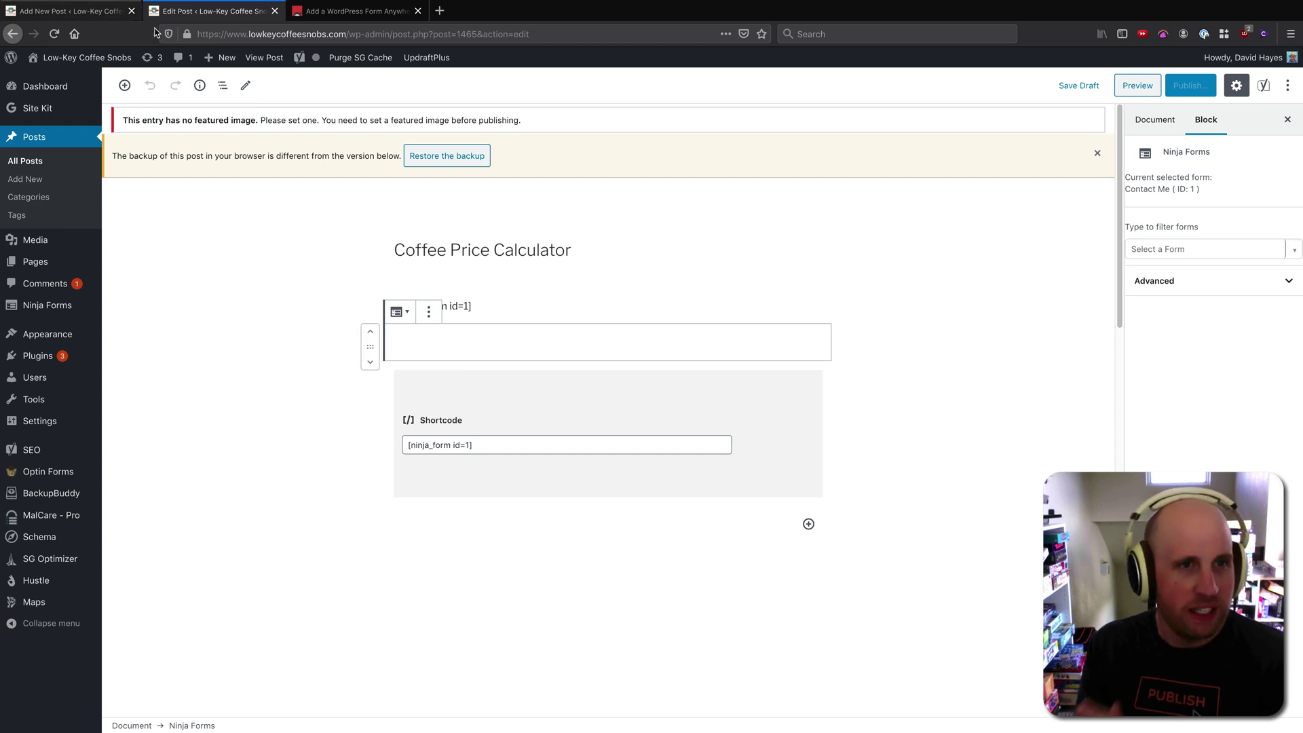
Step: Open the live 'Coffee Price Calculator' post and scroll through its stacked Contact Me forms
left_click(264, 57)
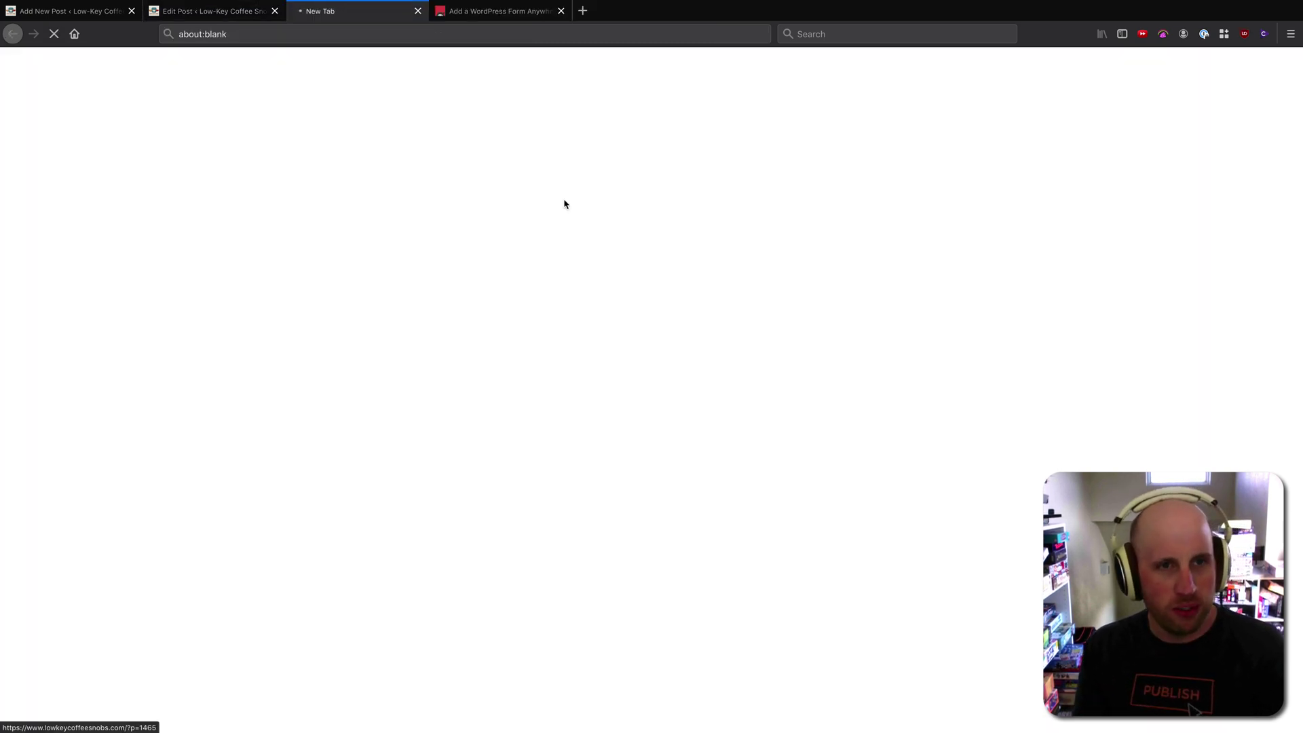
scroll(503, 313, "down", 3)
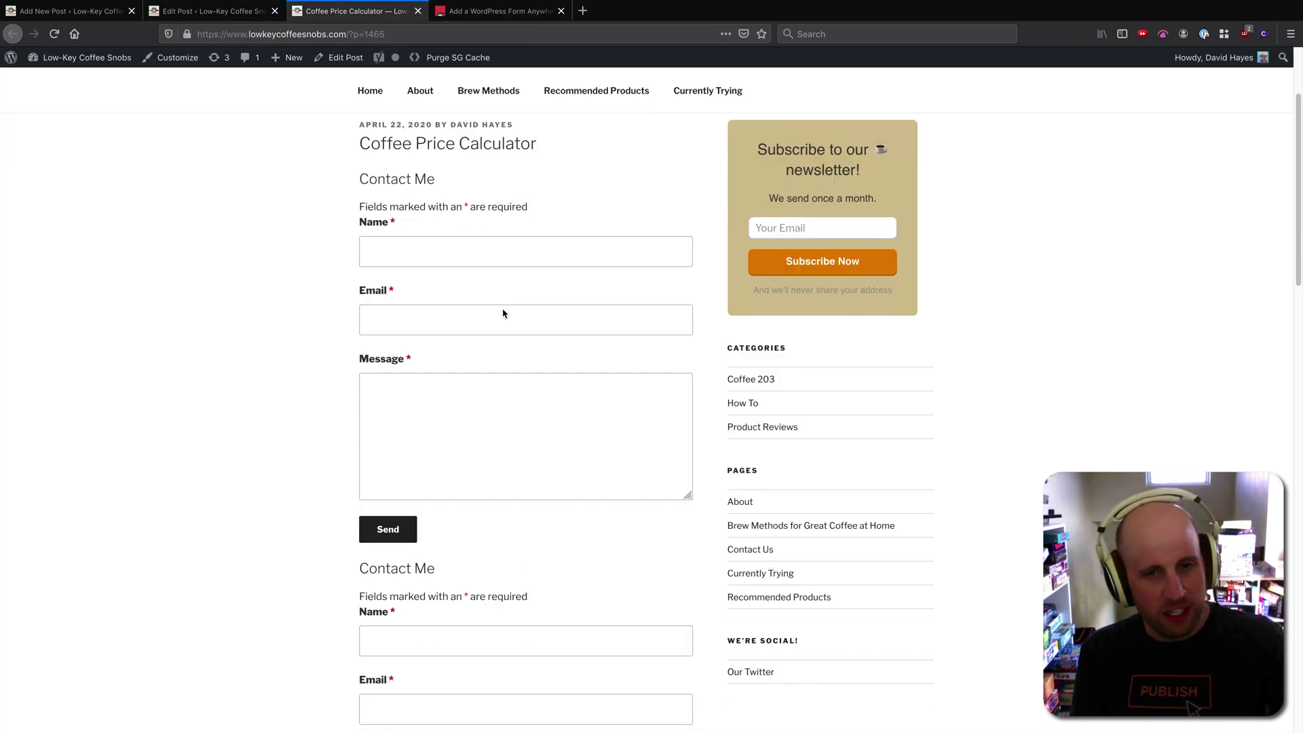
scroll(503, 313, "down", 10)
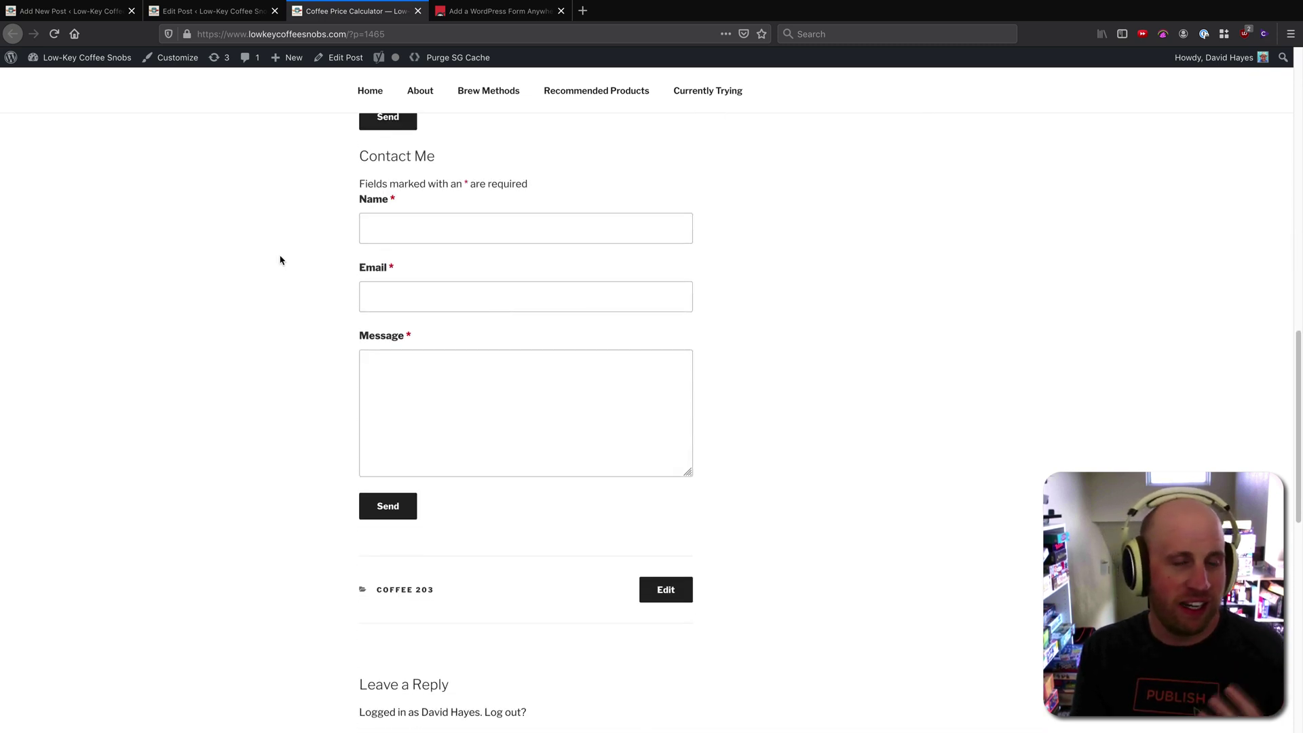
scroll(281, 261, "up", 10)
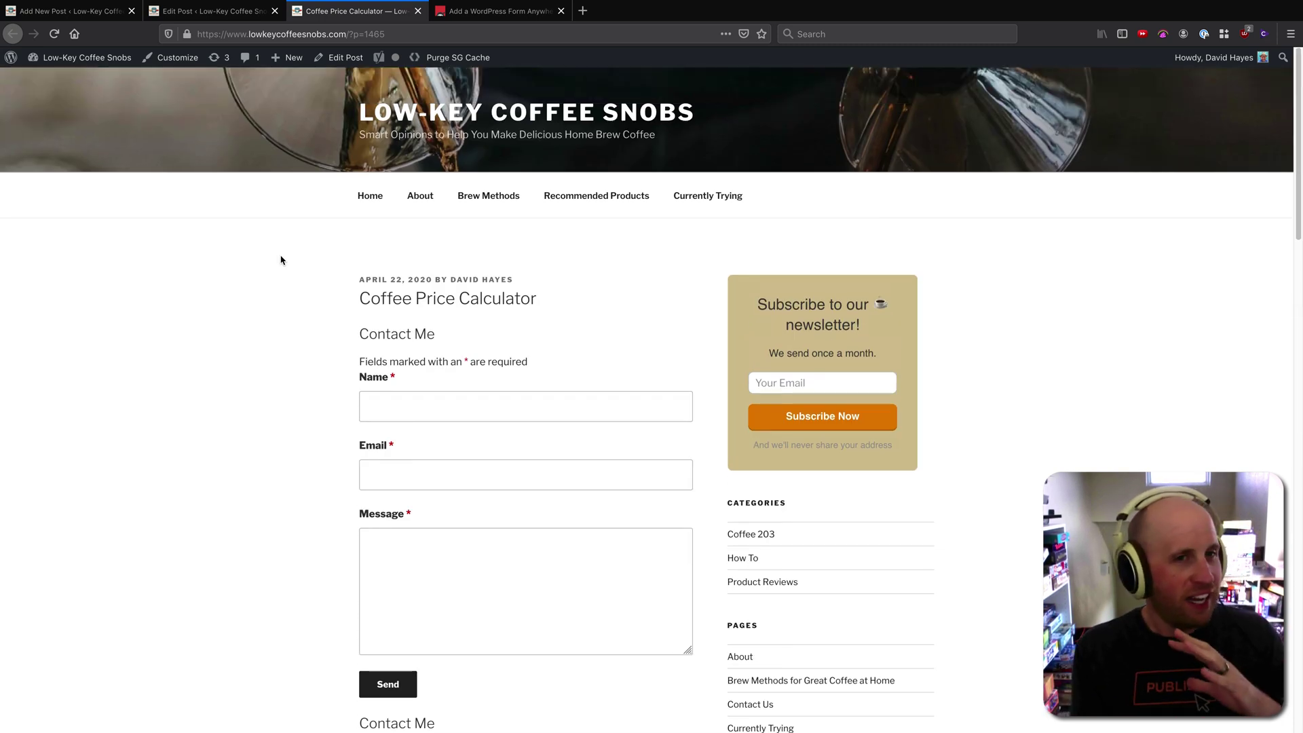